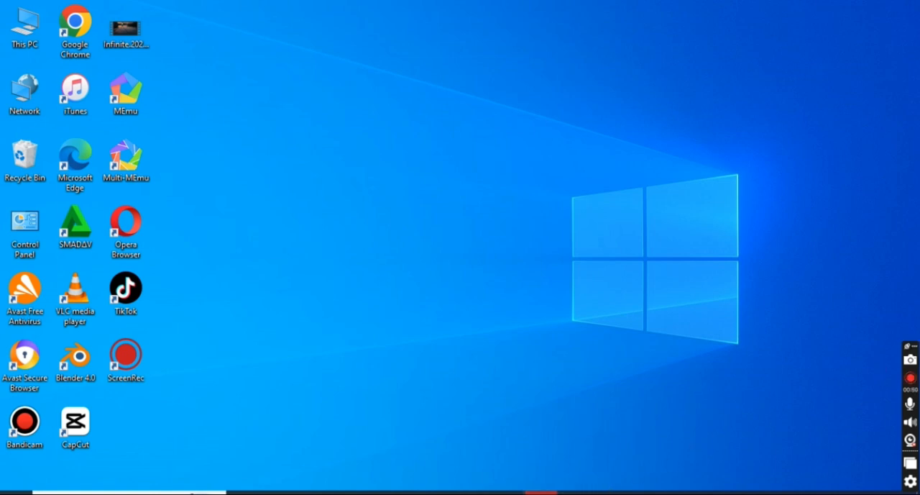
Switch to the Opera browser and open adsmanager.facebook.com.
{"action": "left_click", "coordinate": [541, 492]}
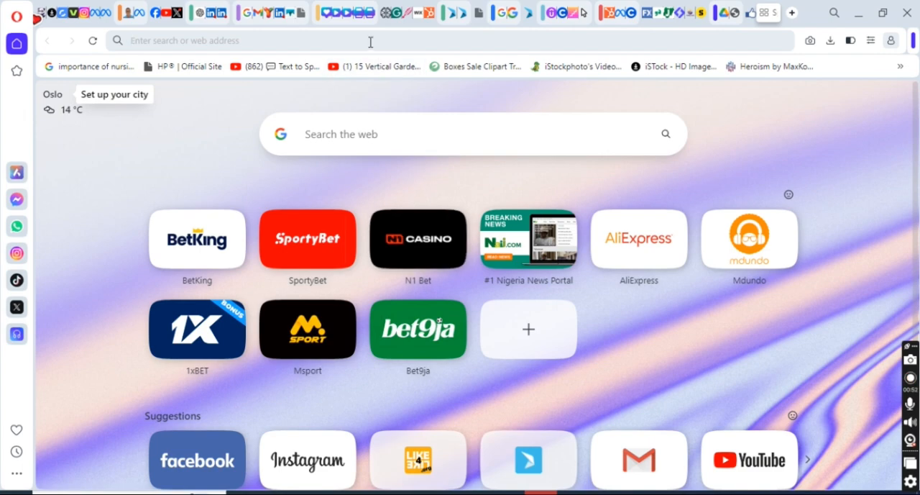
{"action": "type", "text": "adsmana"}
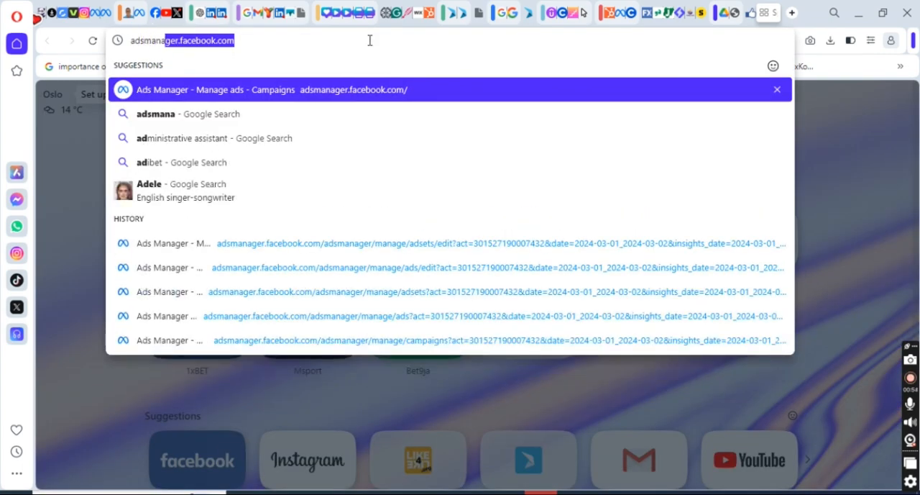
{"action": "type", "text": "ger.facebook"}
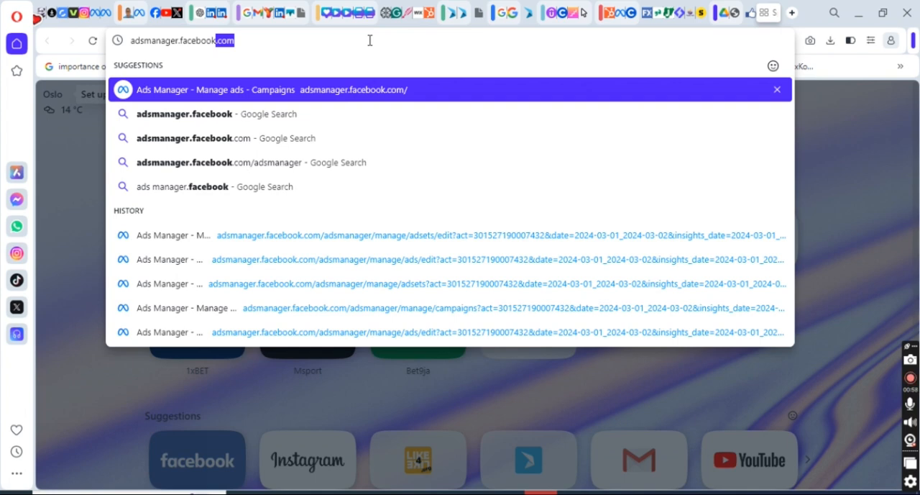
{"action": "type", "text": ".com"}
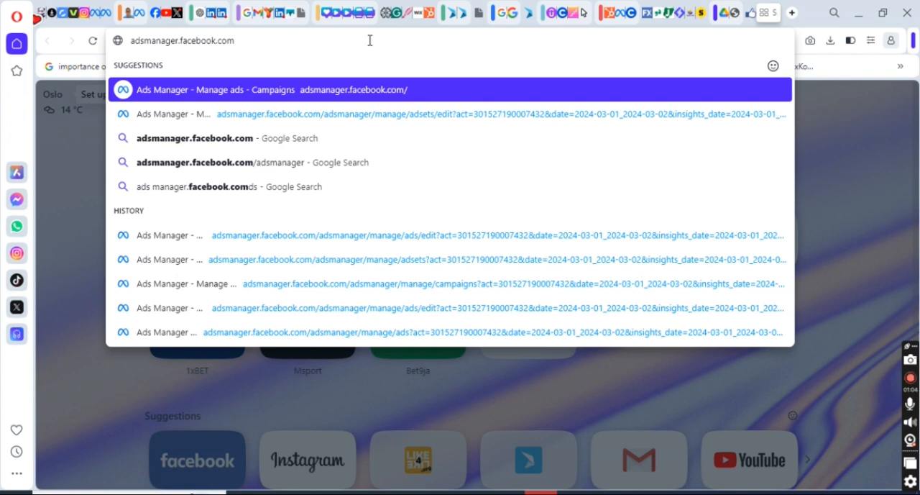
{"action": "key", "text": "Return"}
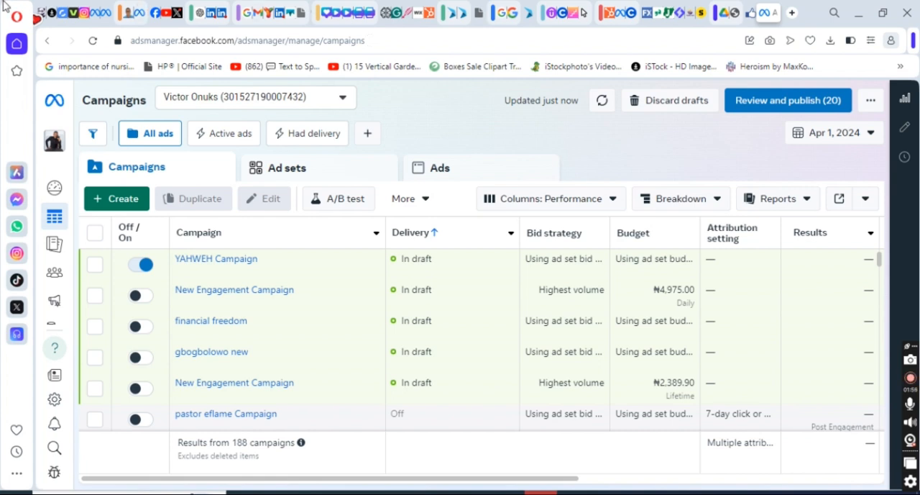
Start creating a new campaign and look through the available campaign objectives.
{"action": "left_click", "coordinate": [113, 200]}
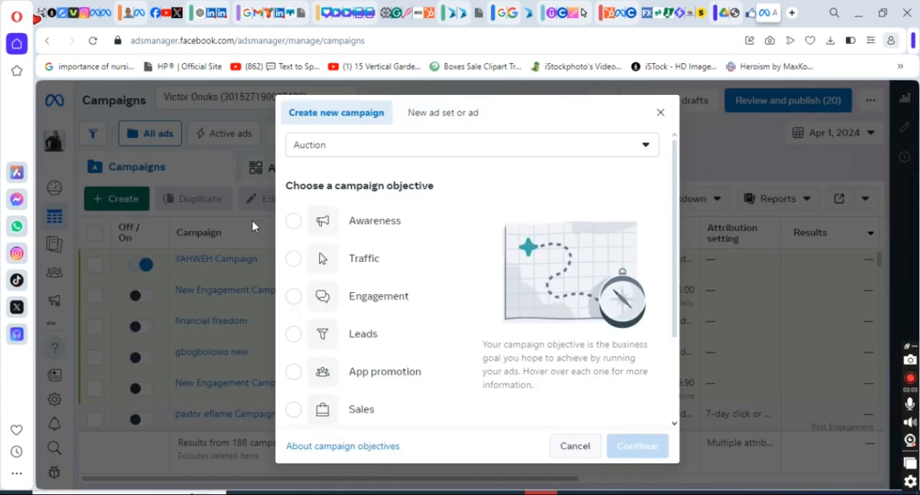
{"action": "mouse_move", "coordinate": [317, 226]}
{"action": "left_click_drag", "start_coordinate": [676, 246], "coordinate": [677, 278]}
{"action": "mouse_move", "coordinate": [319, 180]}
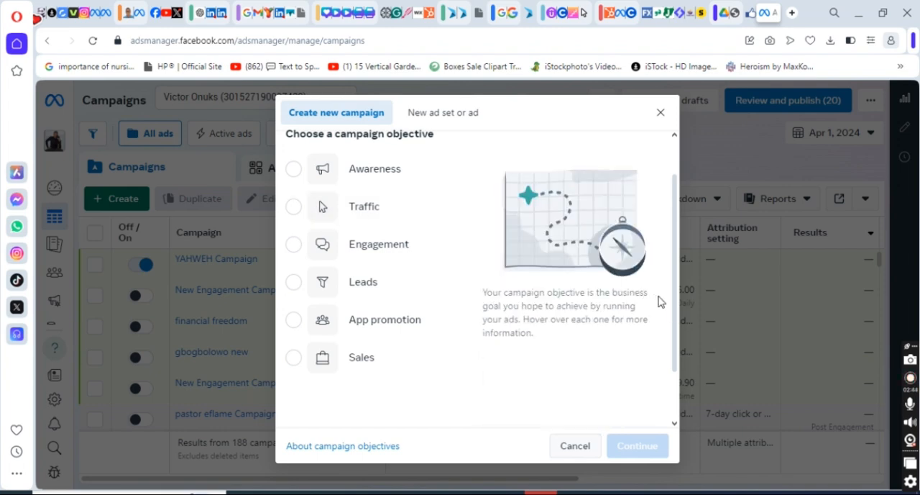
{"action": "scroll", "coordinate": [674, 318], "scroll_direction": "down", "scroll_amount": 1}
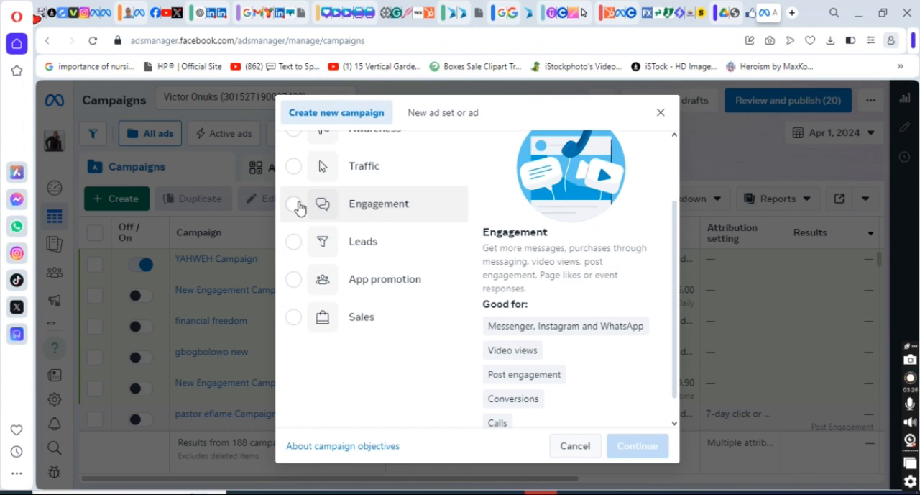
{"action": "scroll", "coordinate": [678, 226], "scroll_direction": "down", "scroll_amount": 1}
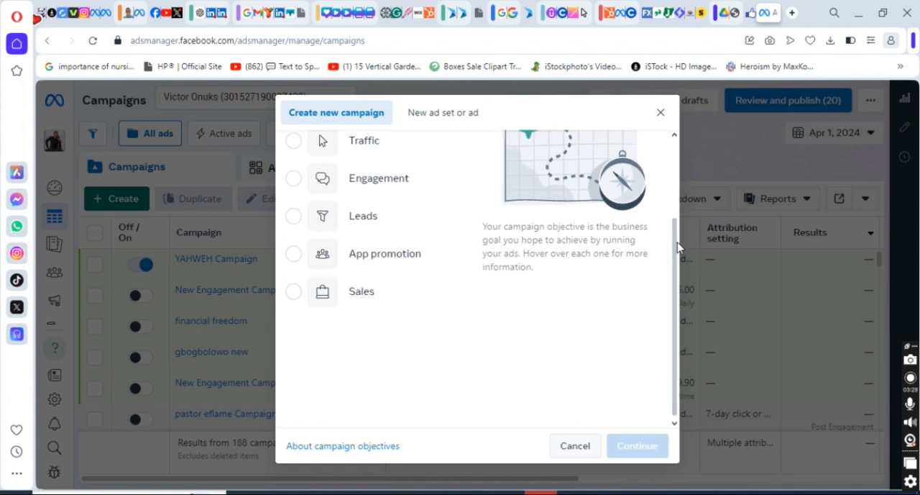
{"action": "mouse_move", "coordinate": [392, 217]}
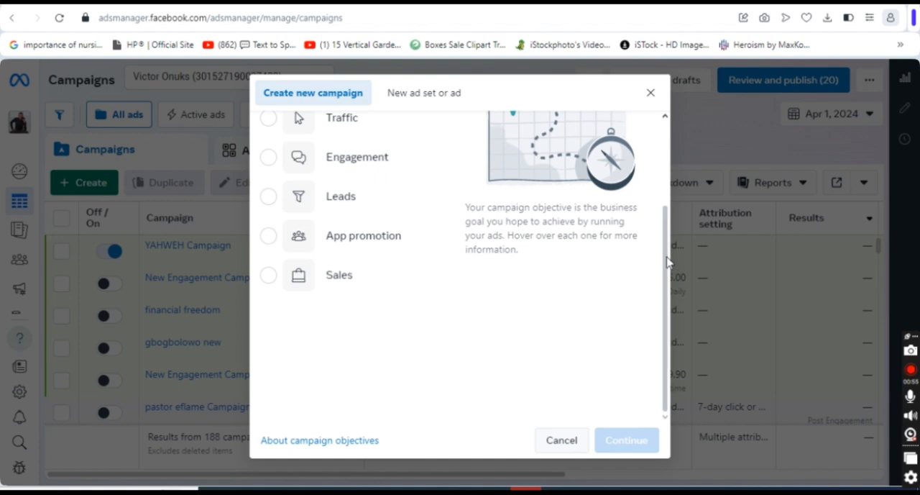
Choose the Engagement objective for the new campaign and continue with the Manual engagement campaign setup.
{"action": "left_click_drag", "start_coordinate": [666, 262], "coordinate": [664, 160]}
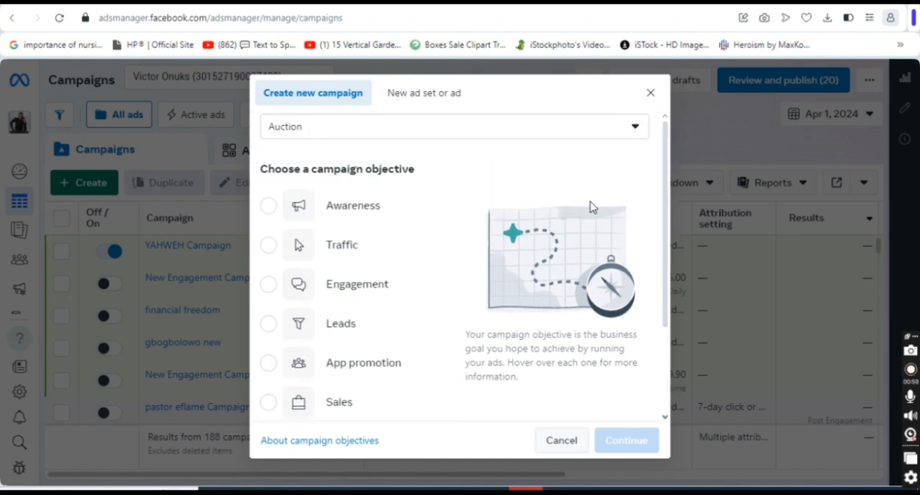
{"action": "left_click", "coordinate": [267, 287]}
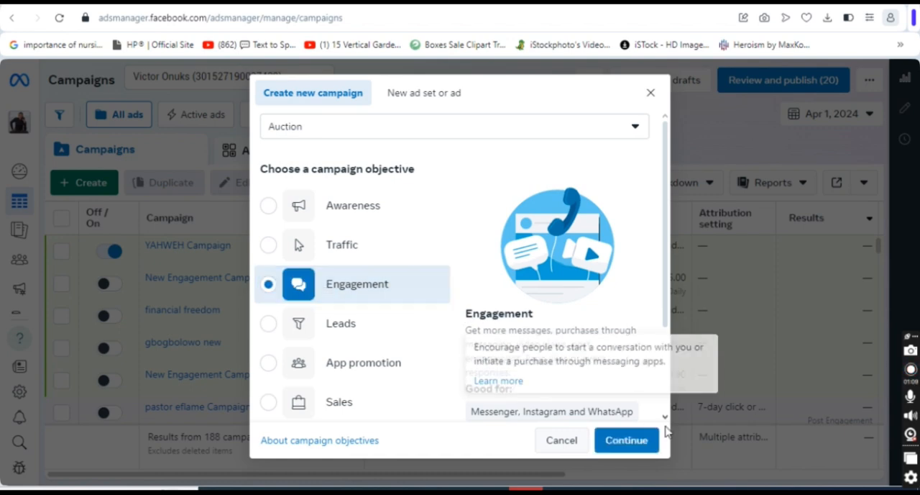
{"action": "left_click", "coordinate": [627, 440]}
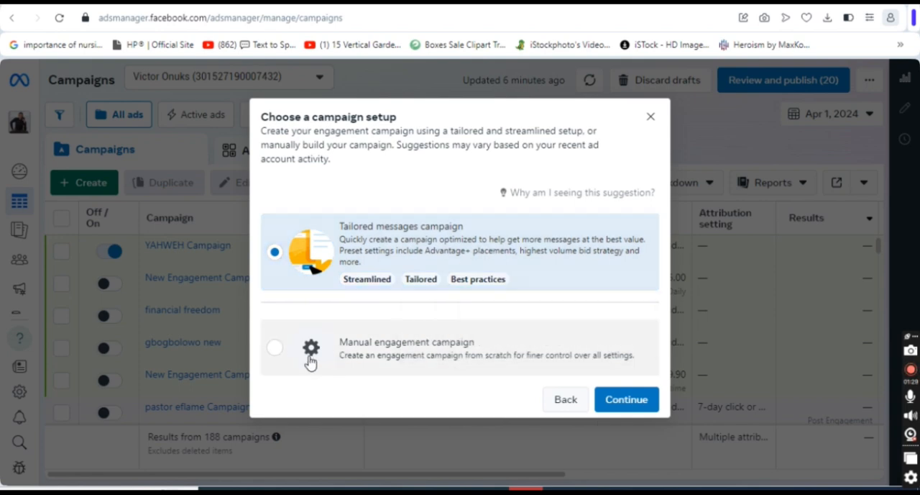
{"action": "left_click", "coordinate": [276, 351]}
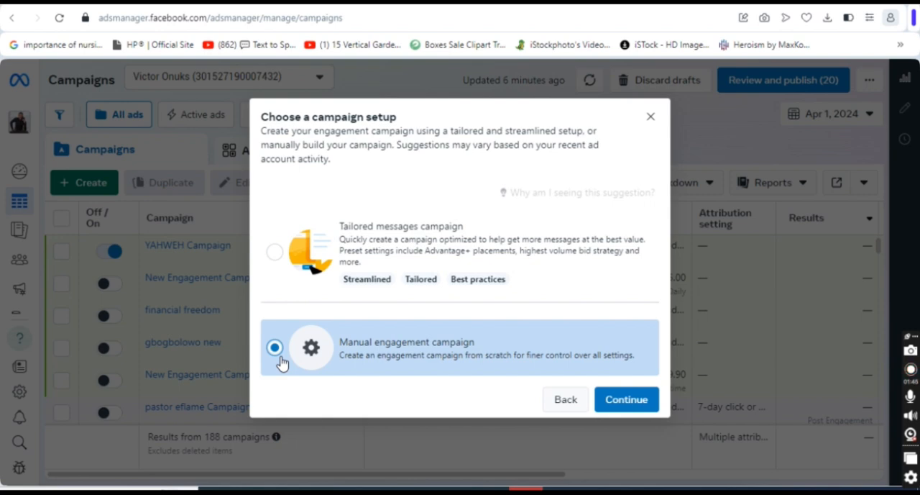
{"action": "left_click", "coordinate": [616, 398]}
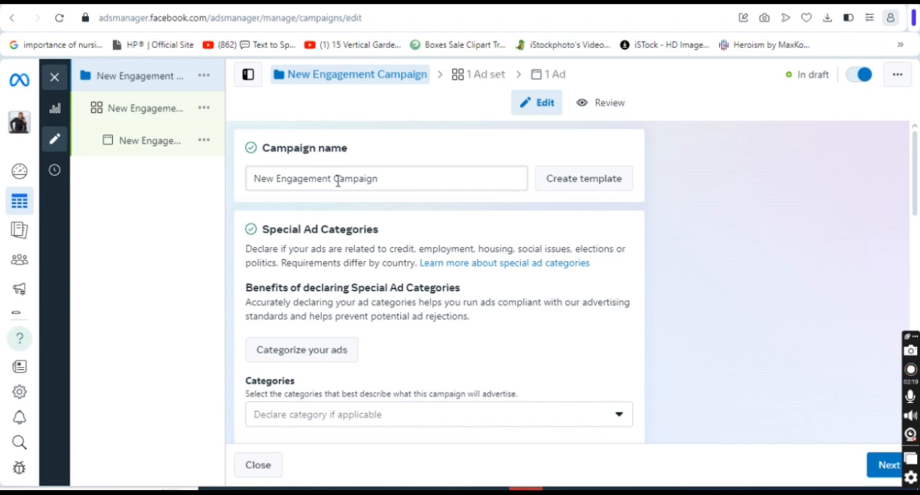
Rename the campaign as YAHWEH Campaign.
{"action": "left_click_drag", "start_coordinate": [333, 179], "coordinate": [245, 187]}
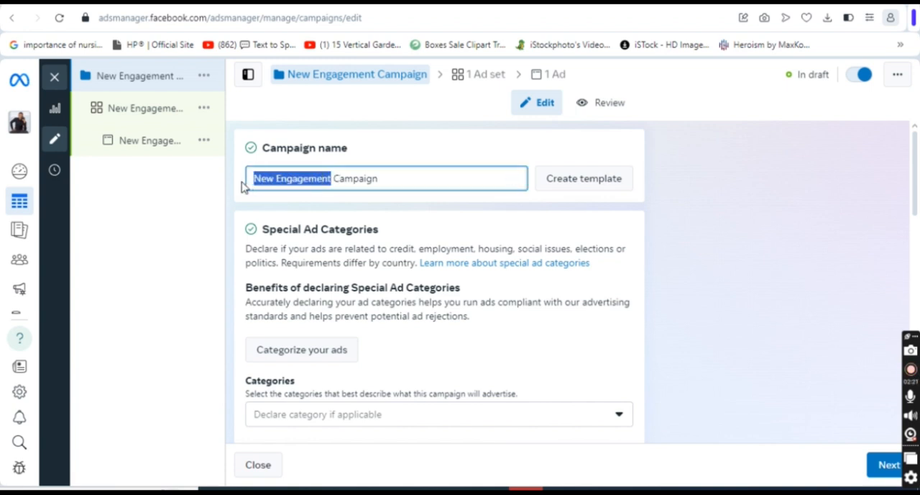
{"action": "type", "text": "YAHWE"}
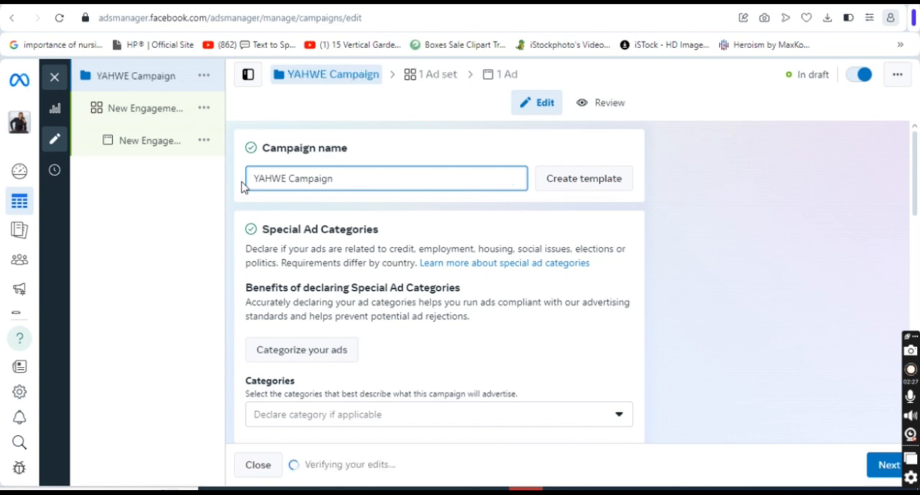
{"action": "type", "text": "H"}
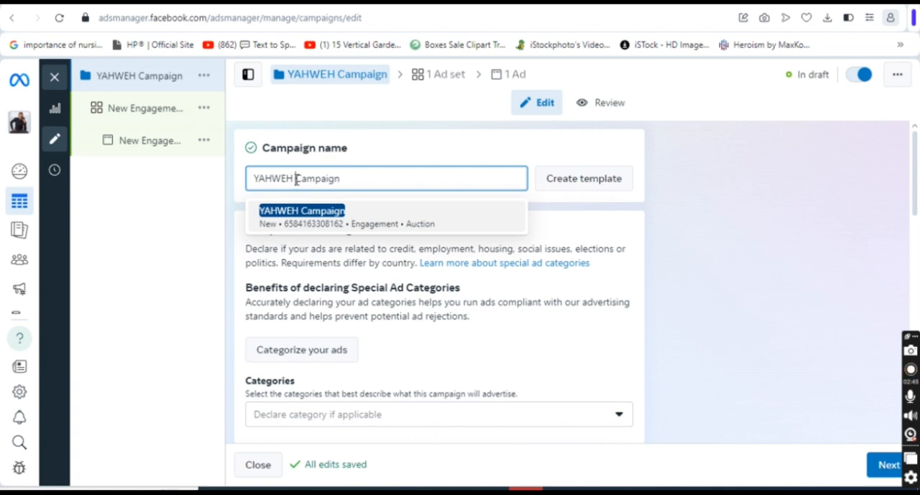
{"action": "left_click", "coordinate": [425, 153]}
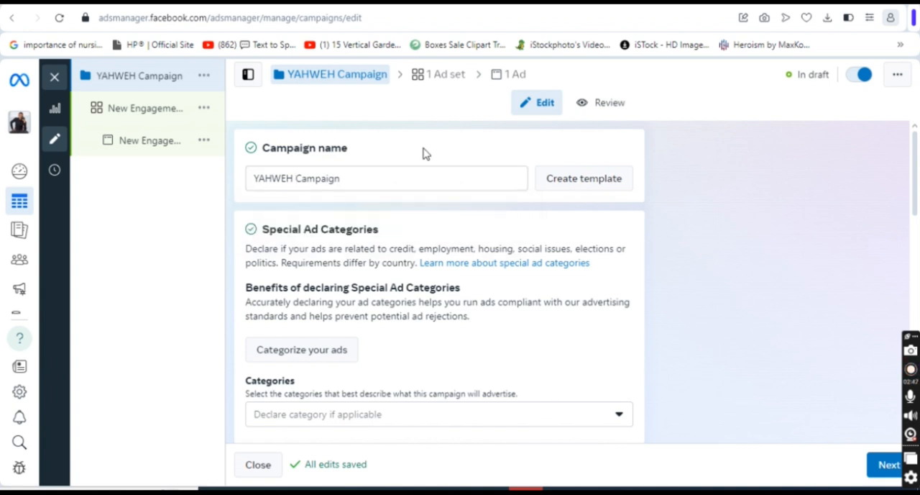
Turn off the Advantage campaign budget and proceed to the ad set settings.
{"action": "left_click_drag", "start_coordinate": [916, 170], "coordinate": [915, 199]}
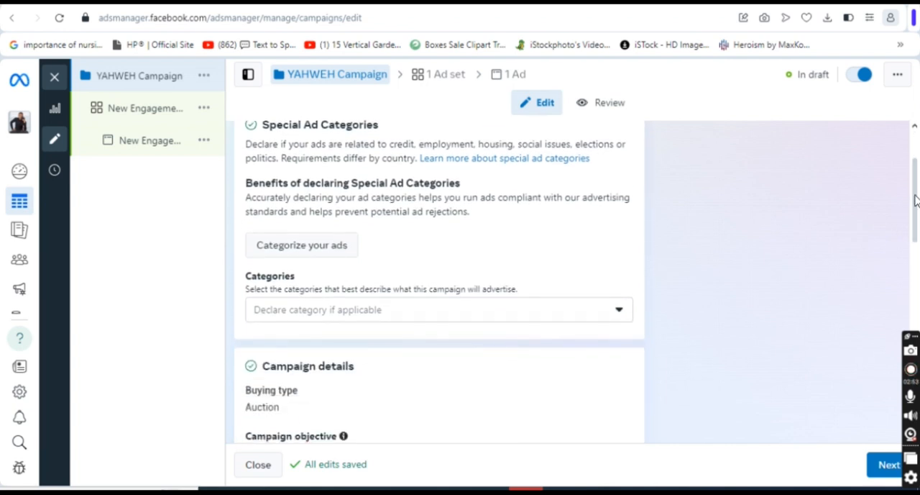
{"action": "left_click_drag", "start_coordinate": [916, 200], "coordinate": [915, 256]}
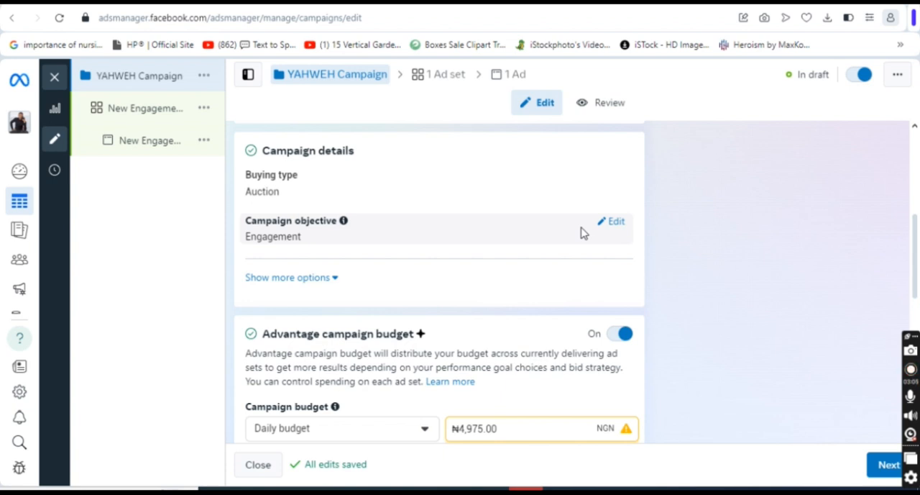
{"action": "scroll", "coordinate": [439, 288], "scroll_direction": "down", "scroll_amount": 3}
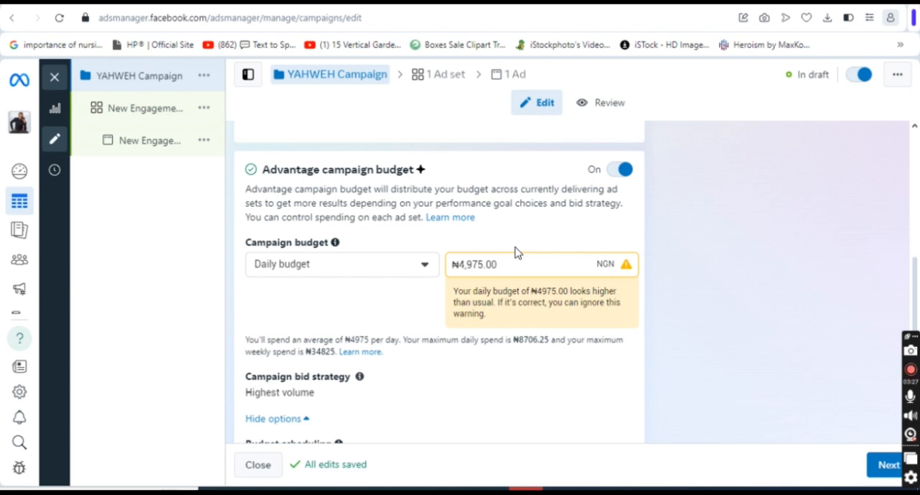
{"action": "left_click", "coordinate": [618, 173]}
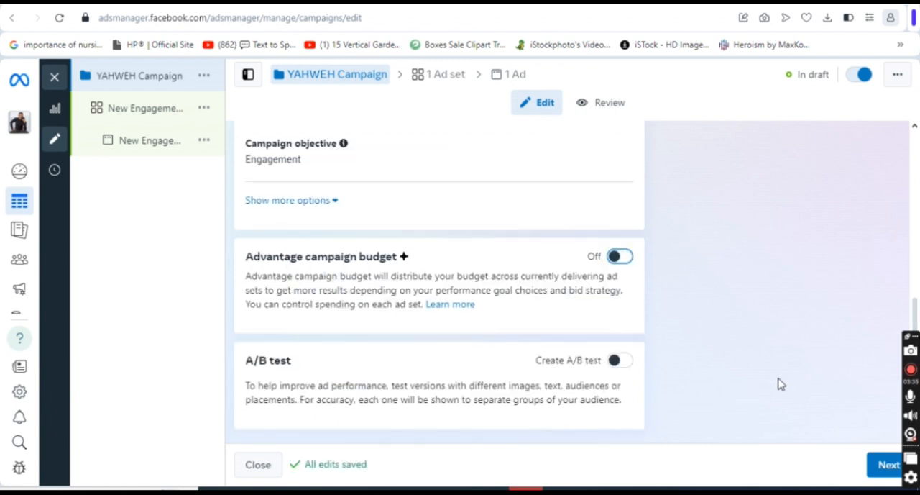
{"action": "left_click", "coordinate": [886, 465]}
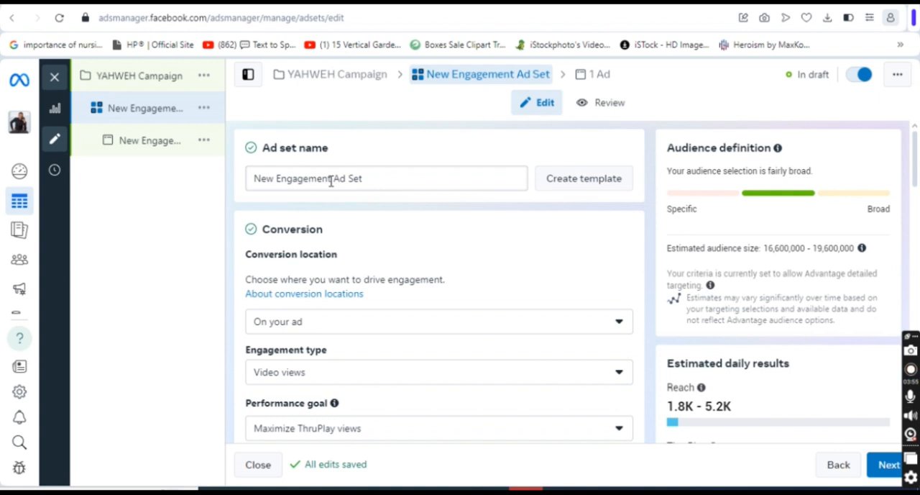
Rename the ad set as YAHWEH Ad Set.
{"action": "left_click_drag", "start_coordinate": [331, 181], "coordinate": [200, 189]}
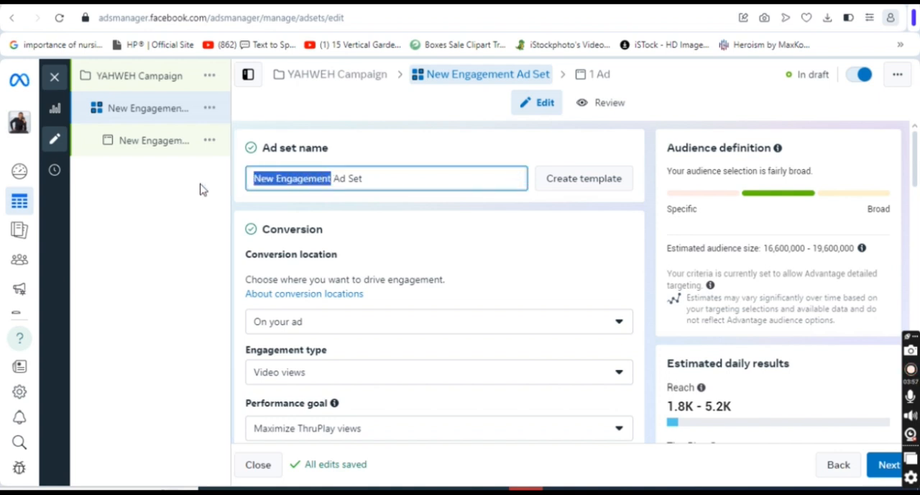
{"action": "type", "text": "YAHWEH"}
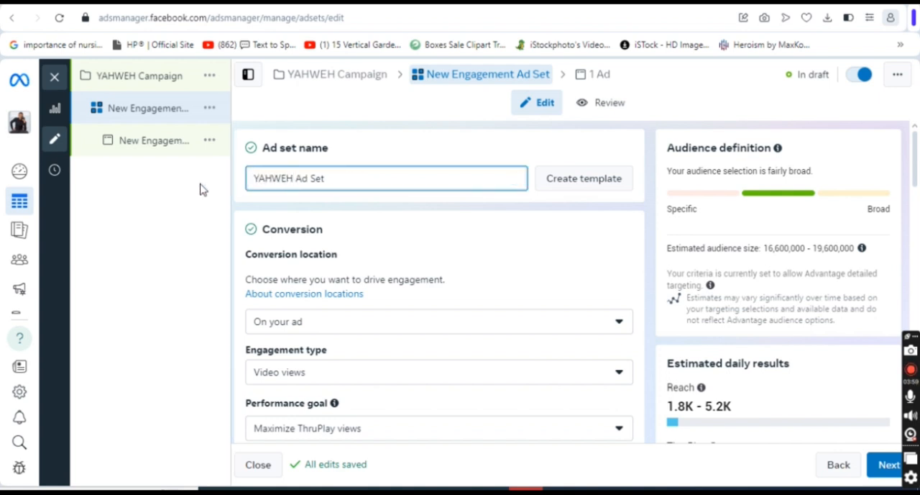
{"action": "left_click", "coordinate": [385, 151]}
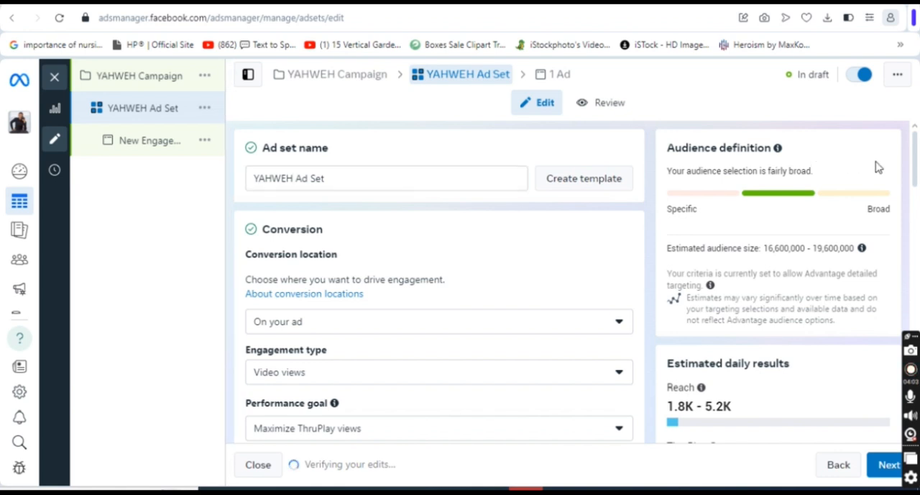
Review the ad set's conversion location options, keeping the On your ad choice.
{"action": "scroll", "coordinate": [918, 179], "scroll_direction": "down", "scroll_amount": 2}
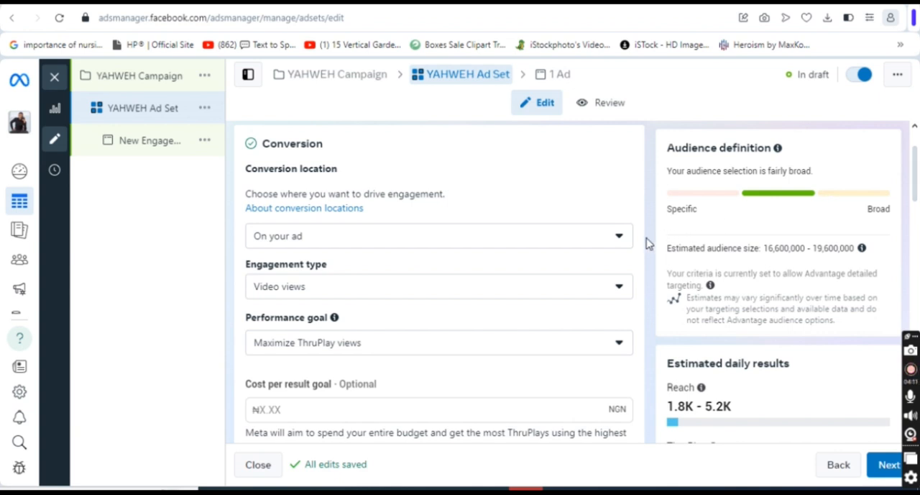
{"action": "left_click", "coordinate": [619, 239]}
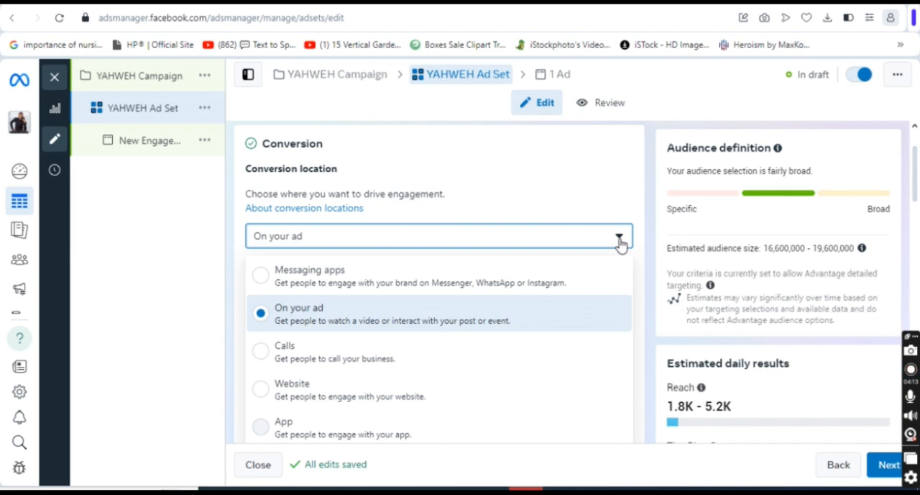
{"action": "scroll", "coordinate": [918, 183], "scroll_direction": "down", "scroll_amount": 1}
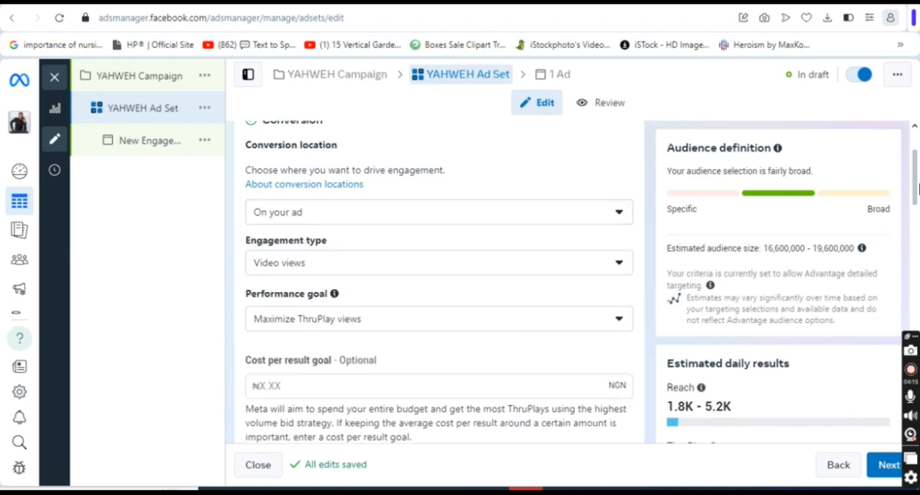
{"action": "left_click", "coordinate": [612, 216]}
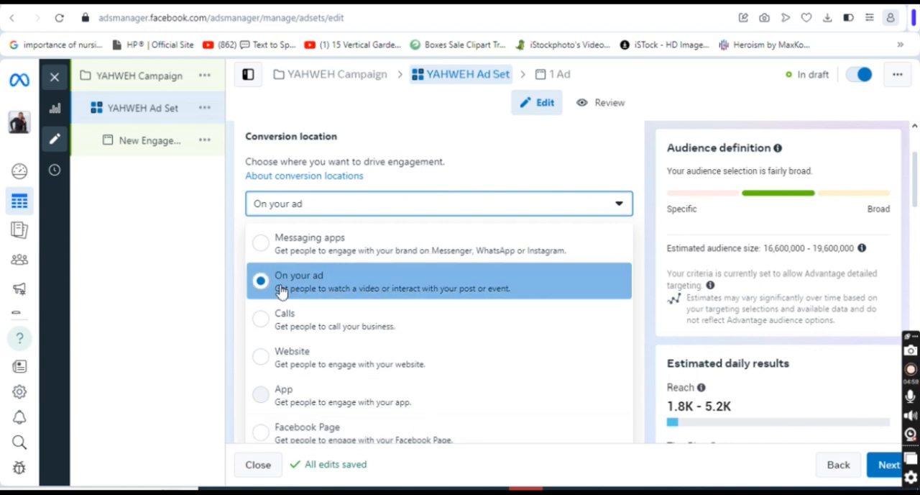
{"action": "left_click", "coordinate": [501, 162]}
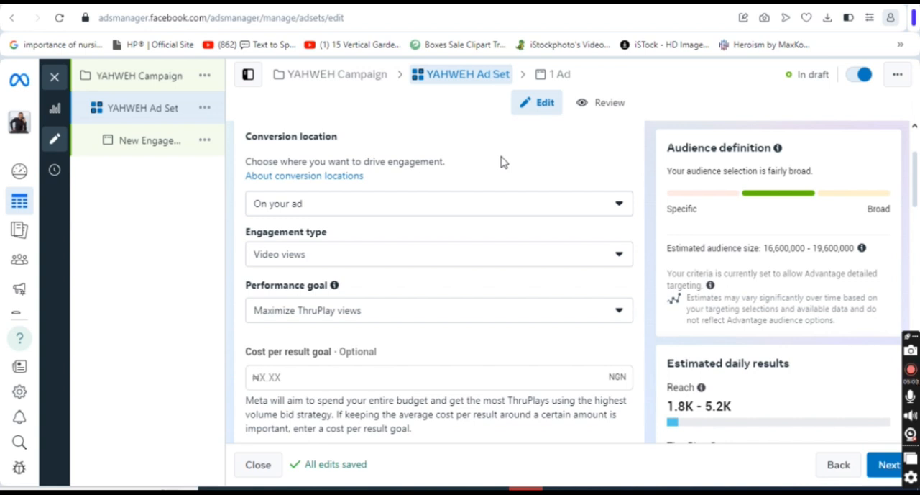
Set the engagement type to Post engagement, with Maximize engagement with a post as the performance goal.
{"action": "left_click", "coordinate": [621, 260]}
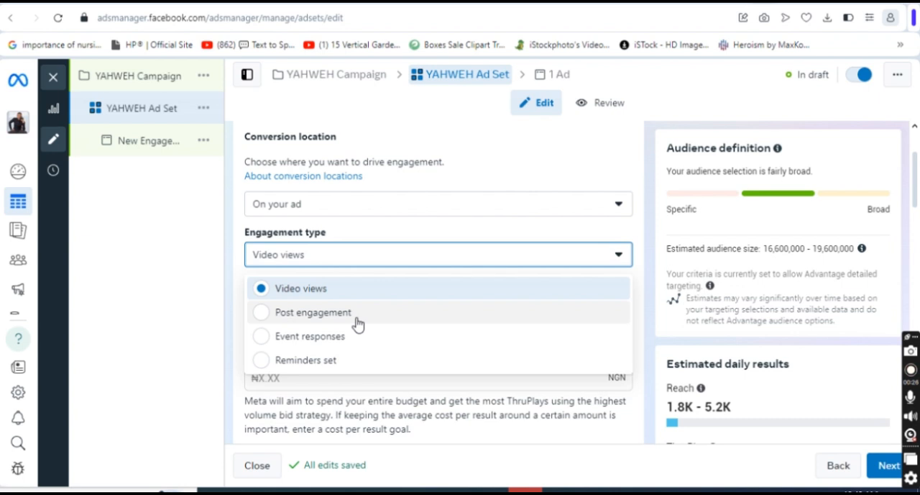
{"action": "left_click", "coordinate": [357, 325]}
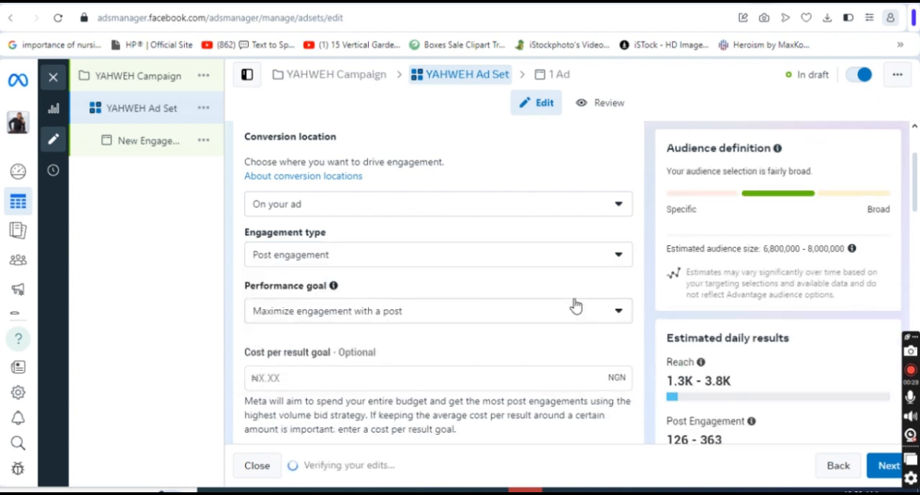
{"action": "left_click", "coordinate": [619, 316]}
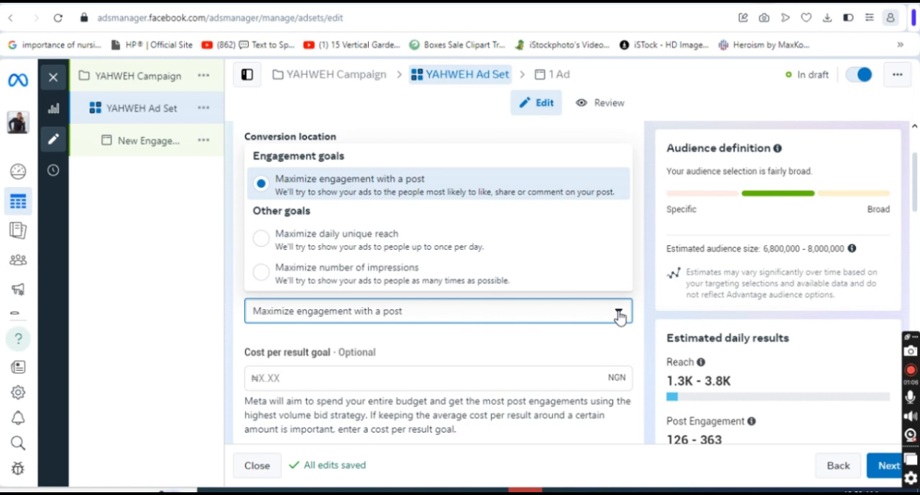
{"action": "left_click", "coordinate": [448, 198]}
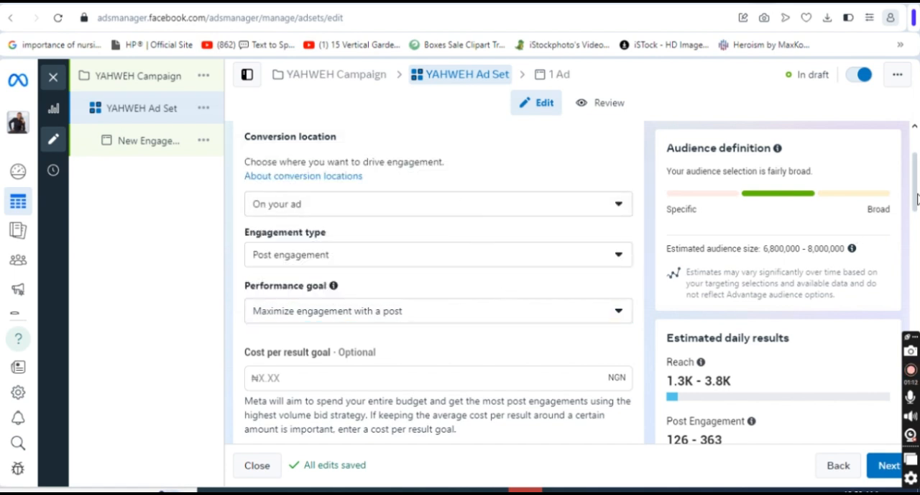
Review the ad set's budget type options, keeping Daily budget.
{"action": "left_click_drag", "start_coordinate": [916, 198], "coordinate": [917, 227]}
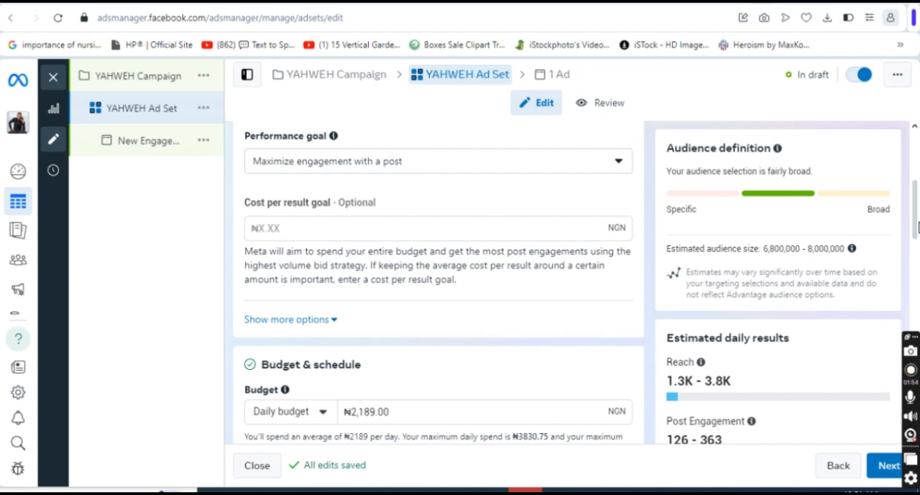
{"action": "left_click_drag", "start_coordinate": [918, 227], "coordinate": [918, 260]}
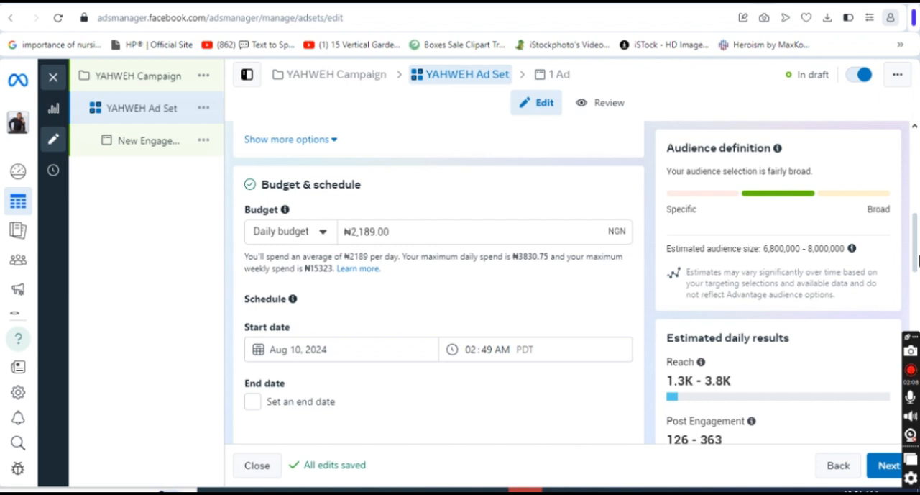
{"action": "left_click", "coordinate": [324, 233]}
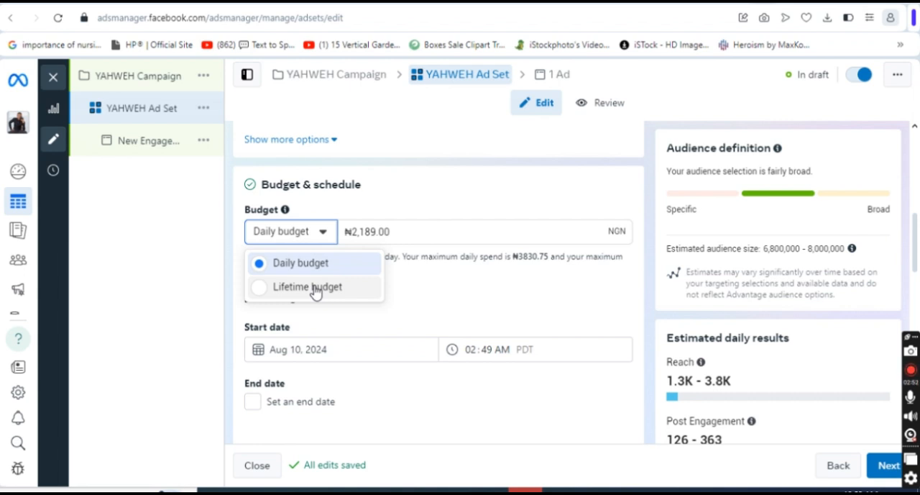
{"action": "left_click", "coordinate": [405, 203]}
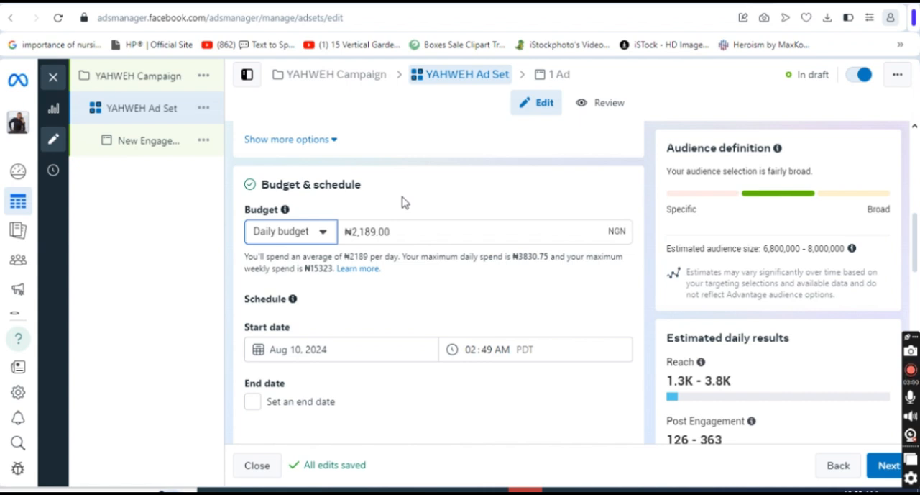
{"action": "left_click", "coordinate": [328, 237]}
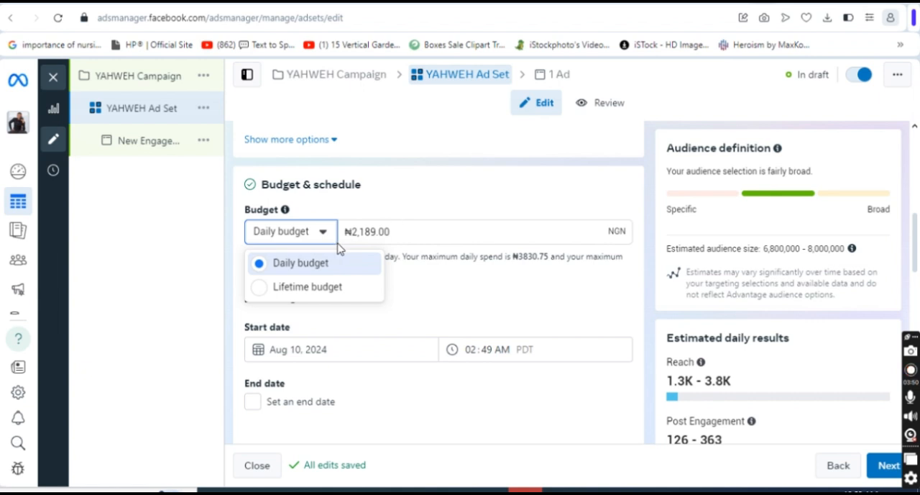
{"action": "left_click", "coordinate": [458, 179]}
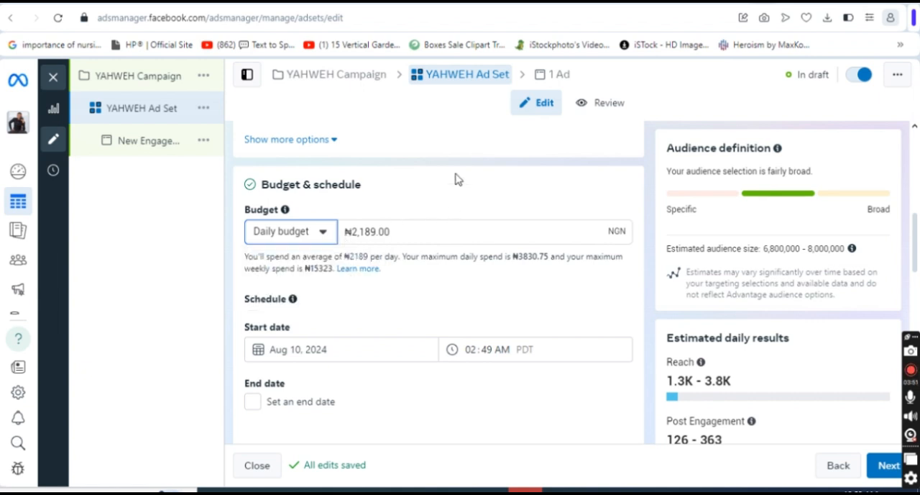
Set the ad set's daily budget to ₦5,000.
{"action": "left_click", "coordinate": [403, 231]}
{"action": "left_click_drag", "start_coordinate": [403, 231], "coordinate": [354, 234]}
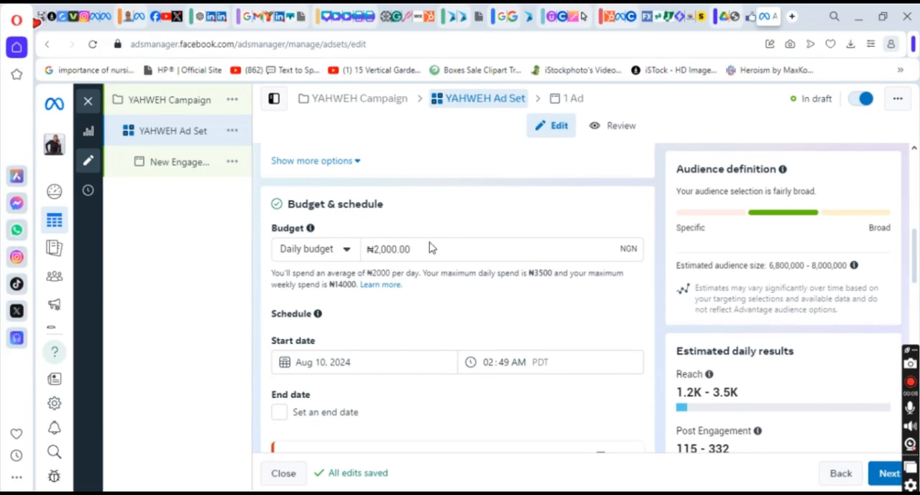
{"action": "left_click_drag", "start_coordinate": [411, 248], "coordinate": [373, 249]}
{"action": "type", "text": "5000"}
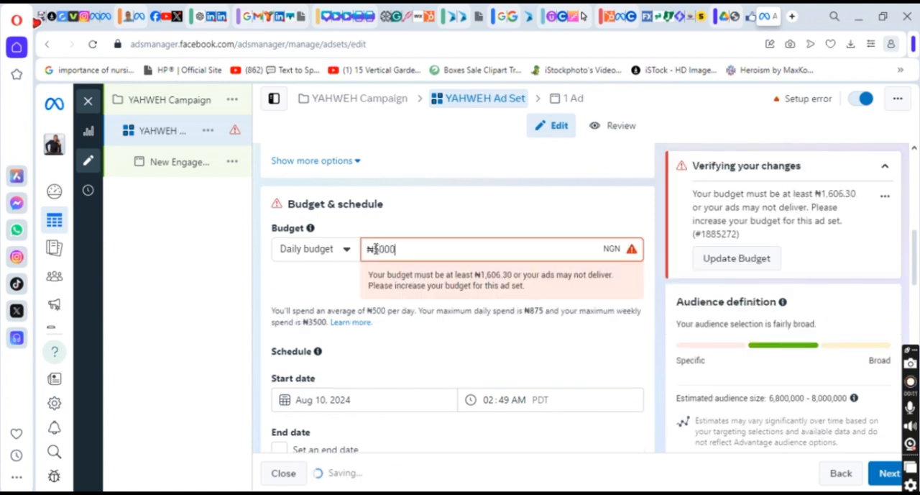
{"action": "left_click", "coordinate": [488, 230]}
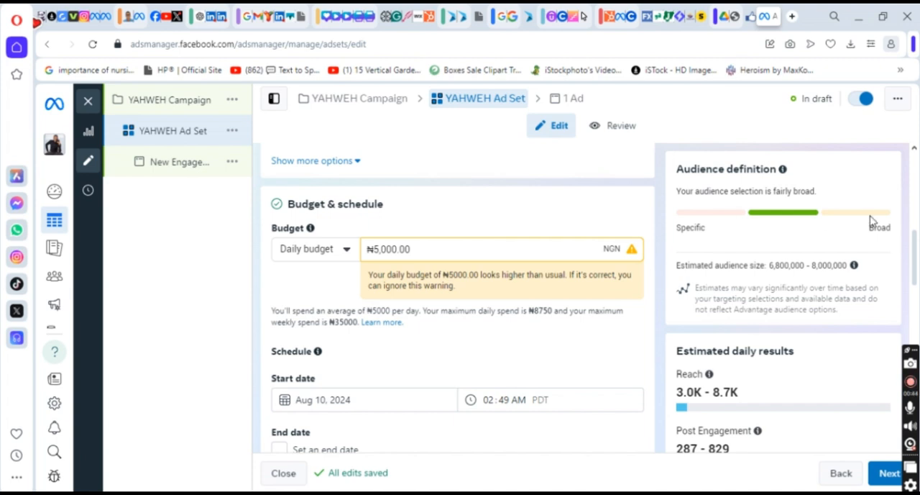
Set the ad set's start time on Aug 10, 2024 to 11:30 AM PDT.
{"action": "left_click_drag", "start_coordinate": [916, 240], "coordinate": [916, 263]}
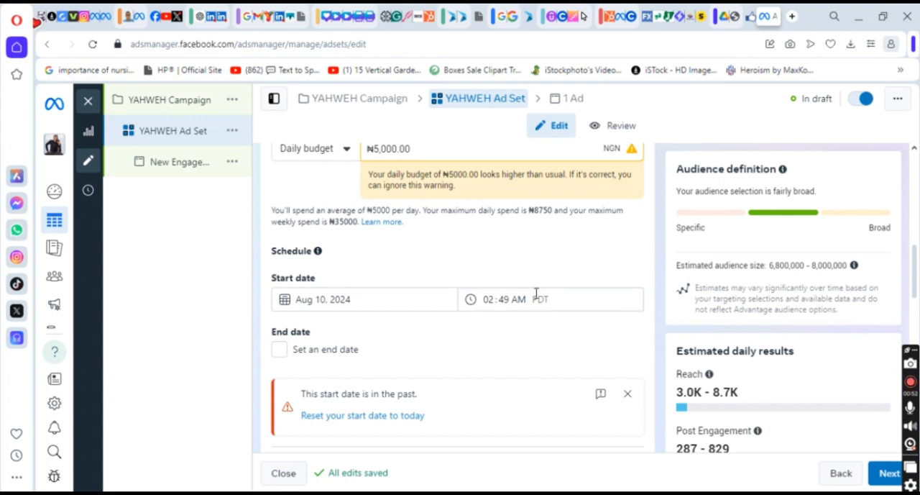
{"action": "left_click", "coordinate": [490, 300]}
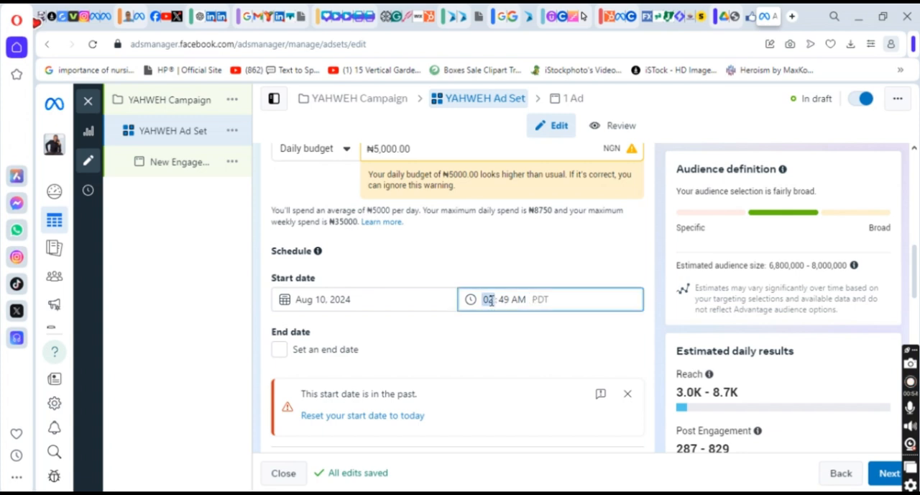
{"action": "type", "text": "1103"}
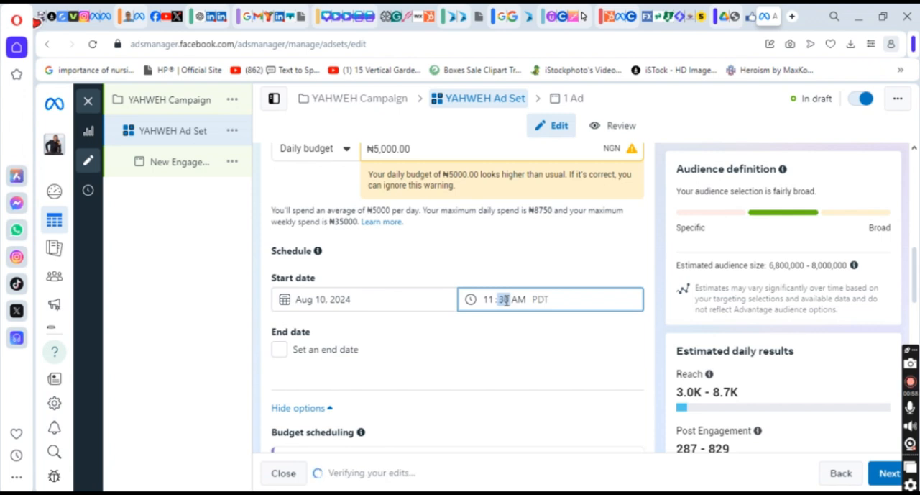
{"action": "type", "text": "30"}
{"action": "left_click", "coordinate": [488, 267]}
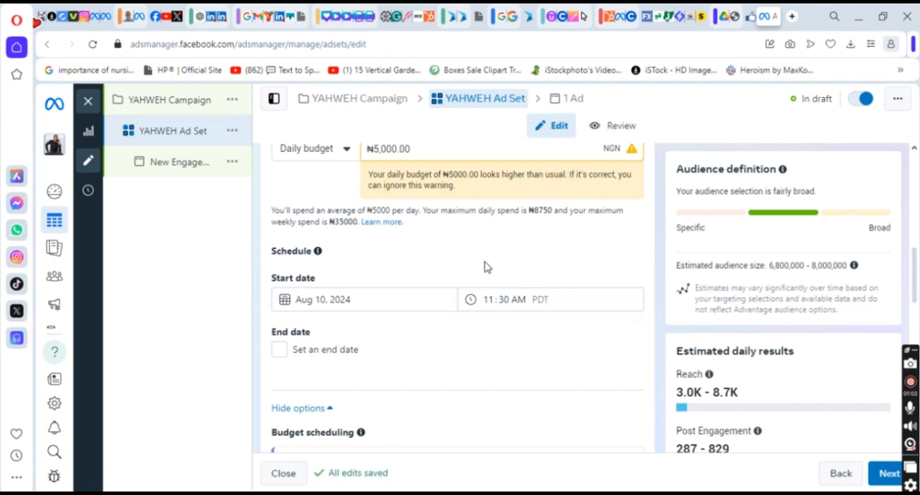
Check the daily and lifetime budget choices again without changing the budget type.
{"action": "left_click_drag", "start_coordinate": [919, 275], "coordinate": [919, 268]}
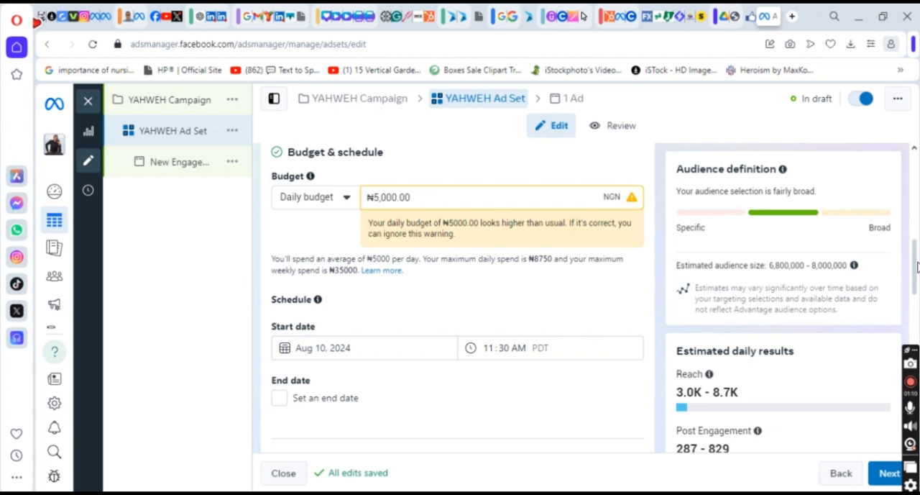
{"action": "left_click", "coordinate": [347, 200]}
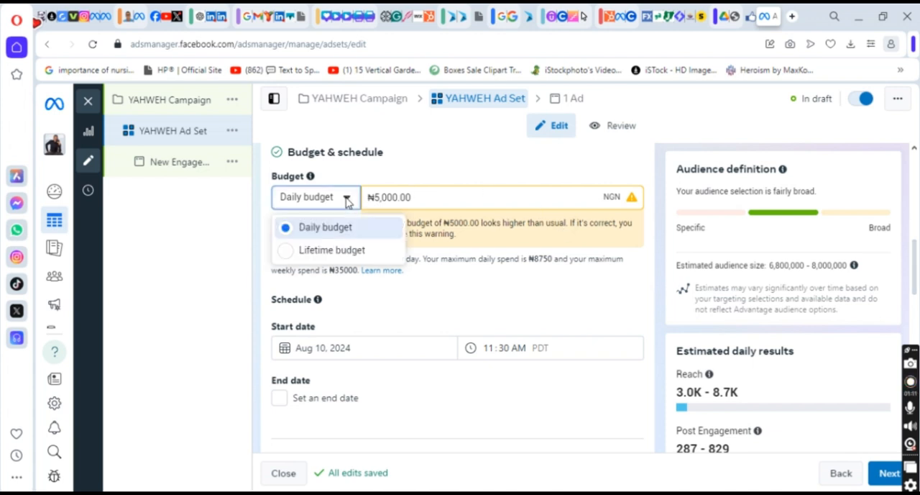
{"action": "left_click", "coordinate": [421, 317]}
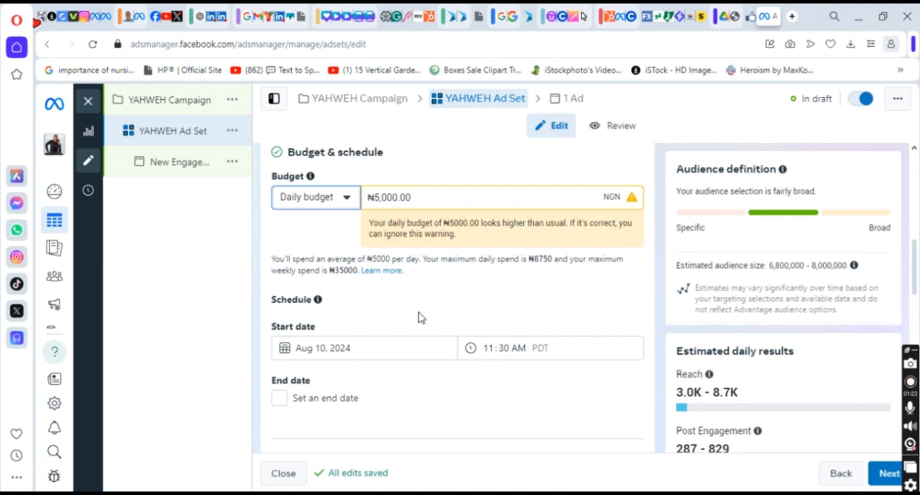
Edit the audience locations and narrow the targeting from the whole of Nigeria to the state Lagos, Nigeria.
{"action": "scroll", "coordinate": [915, 273], "scroll_direction": "down", "scroll_amount": 2}
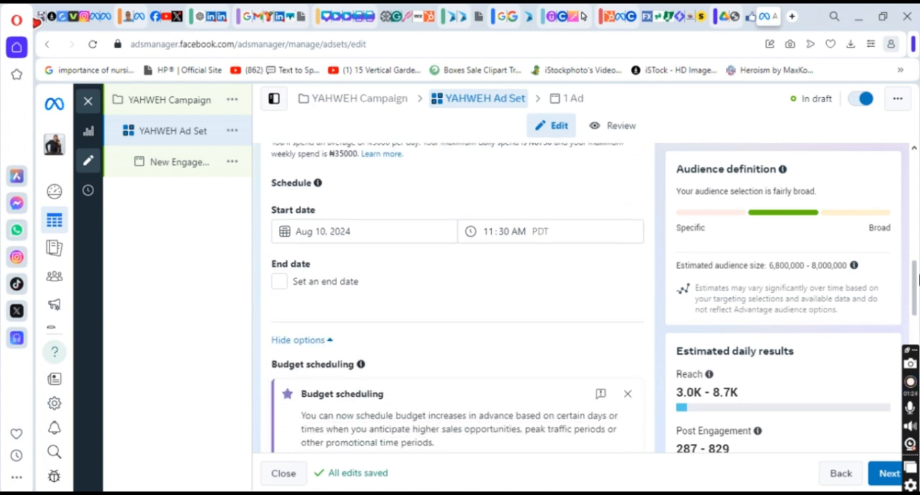
{"action": "left_click_drag", "start_coordinate": [919, 280], "coordinate": [919, 289]}
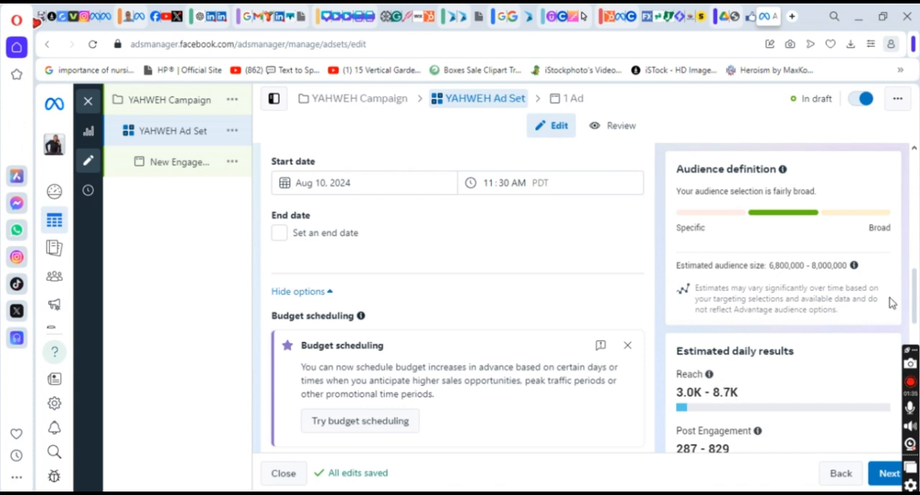
{"action": "left_click_drag", "start_coordinate": [911, 303], "coordinate": [918, 325]}
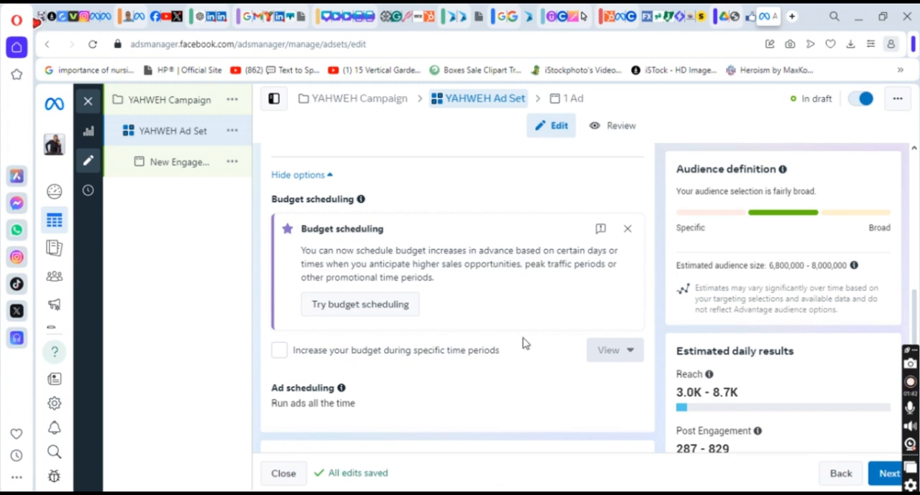
{"action": "left_click_drag", "start_coordinate": [918, 315], "coordinate": [916, 329]}
{"action": "scroll", "coordinate": [917, 329], "scroll_direction": "down", "scroll_amount": 2}
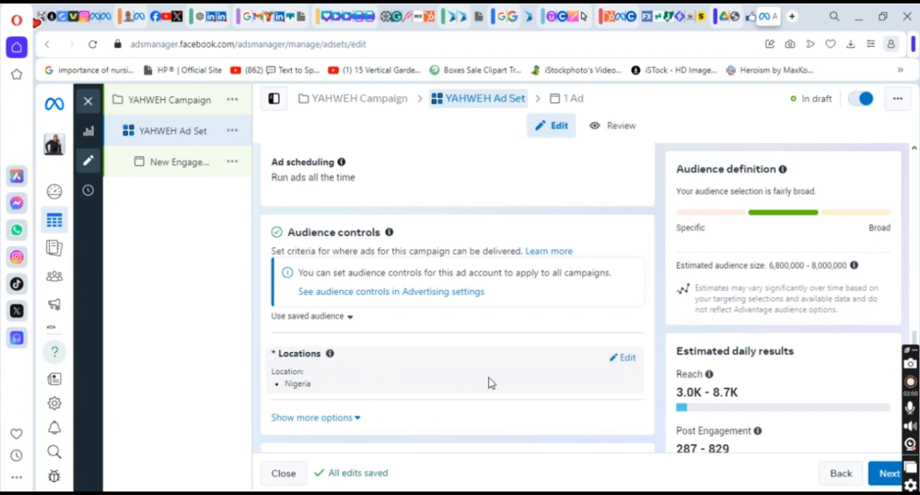
{"action": "left_click", "coordinate": [627, 358]}
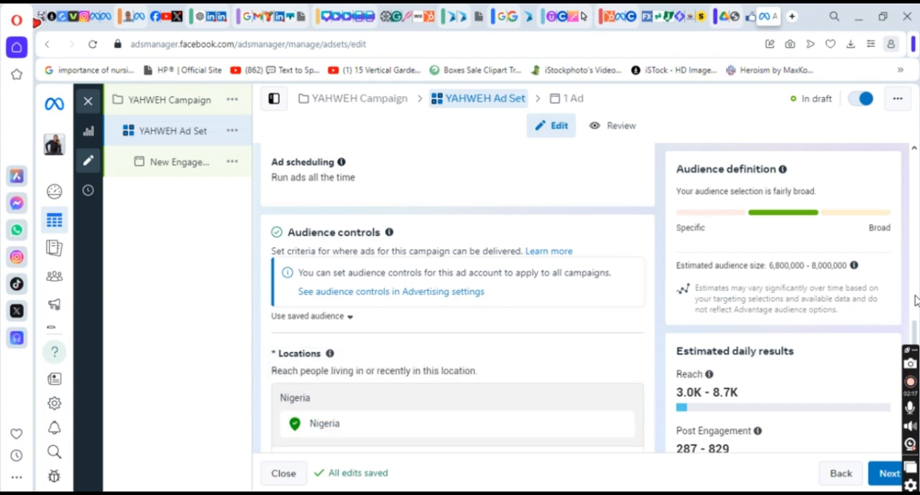
{"action": "scroll", "coordinate": [916, 300], "scroll_direction": "down", "scroll_amount": 3}
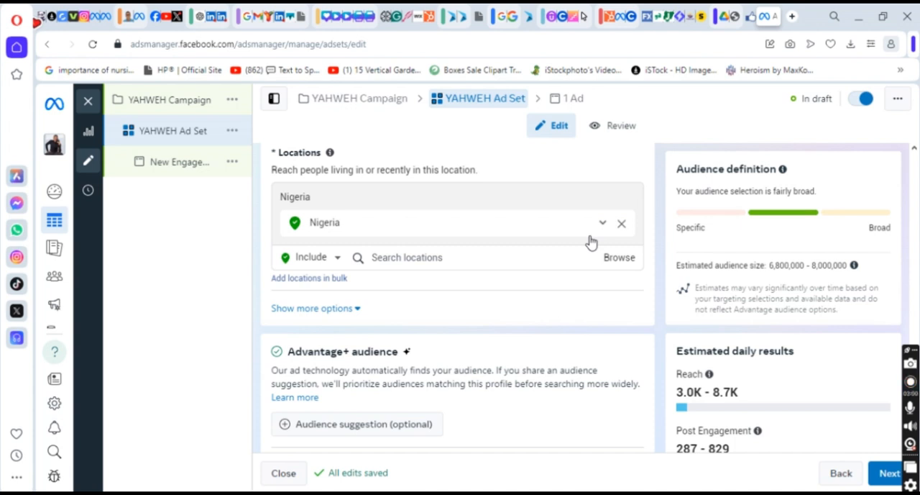
{"action": "left_click", "coordinate": [529, 262]}
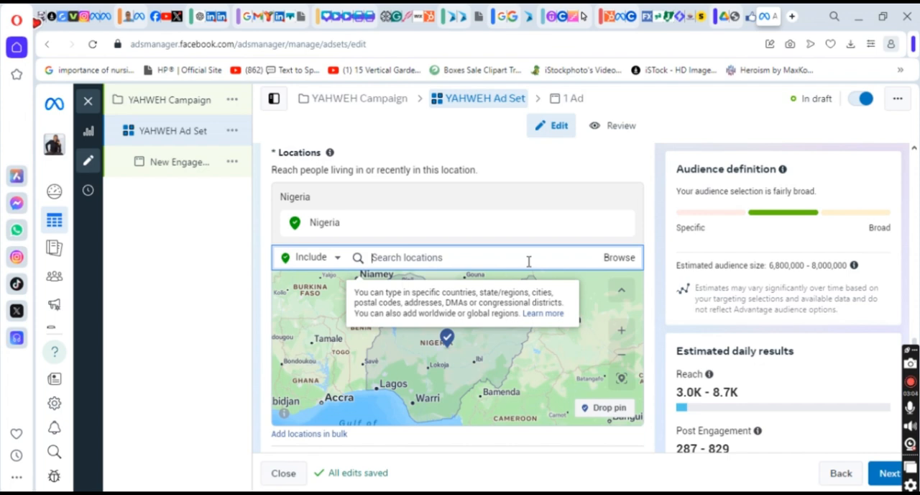
{"action": "type", "text": "LAGOS"}
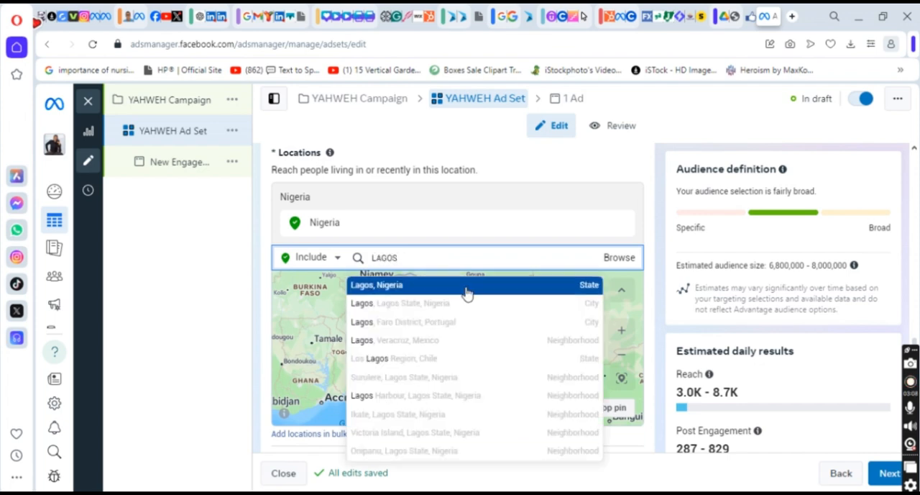
{"action": "left_click", "coordinate": [466, 285]}
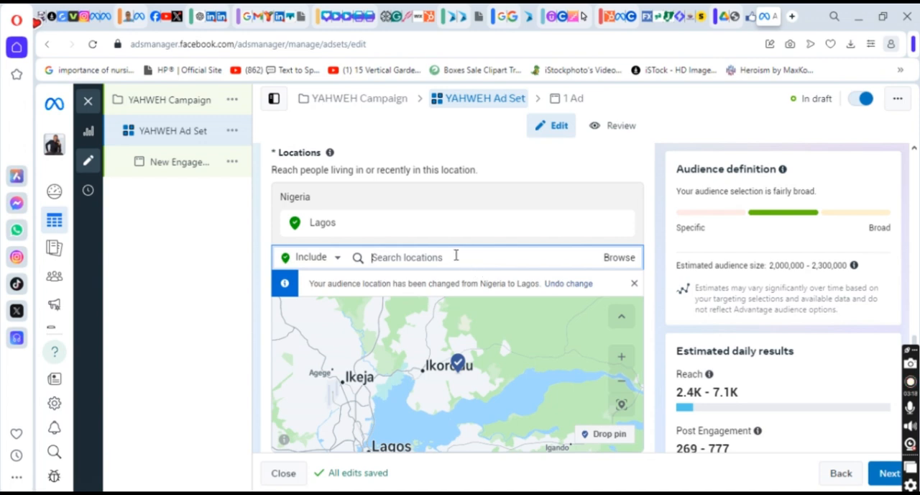
Add the cities Port Harcourt, Rivers State and Abuja, Federal Capital Territory to the ad set's included audience locations.
{"action": "type", "text": "Port"}
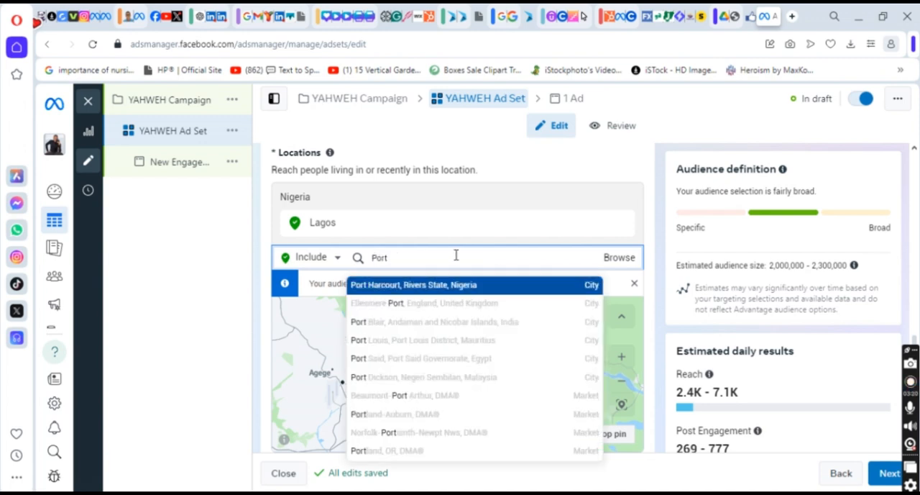
{"action": "left_click", "coordinate": [404, 287]}
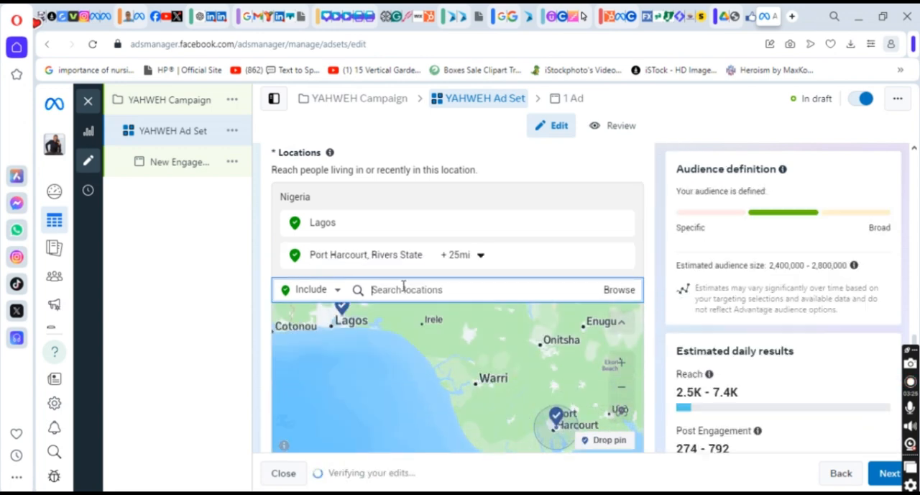
{"action": "type", "text": "abuja"}
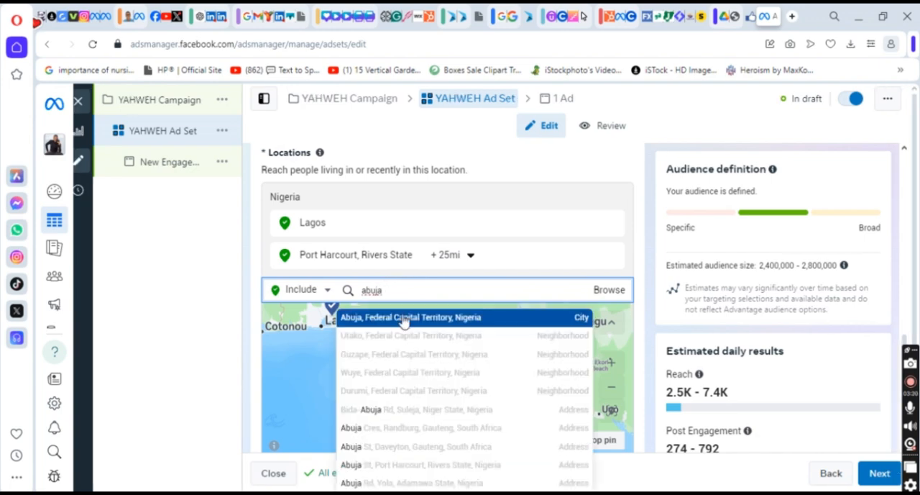
{"action": "left_click", "coordinate": [403, 317]}
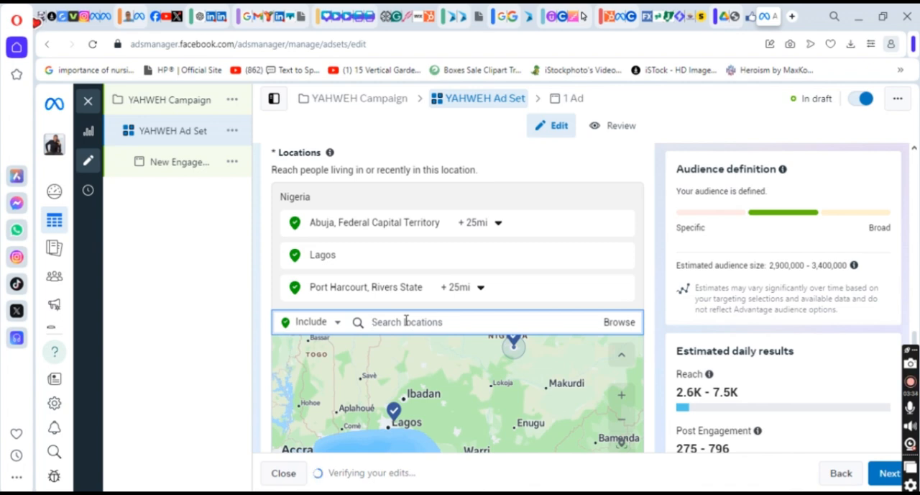
Add the city Calabar, Cross River State and the state Akwa Ibom, Nigeria to the included audience locations.
{"action": "type", "text": "dalab"}
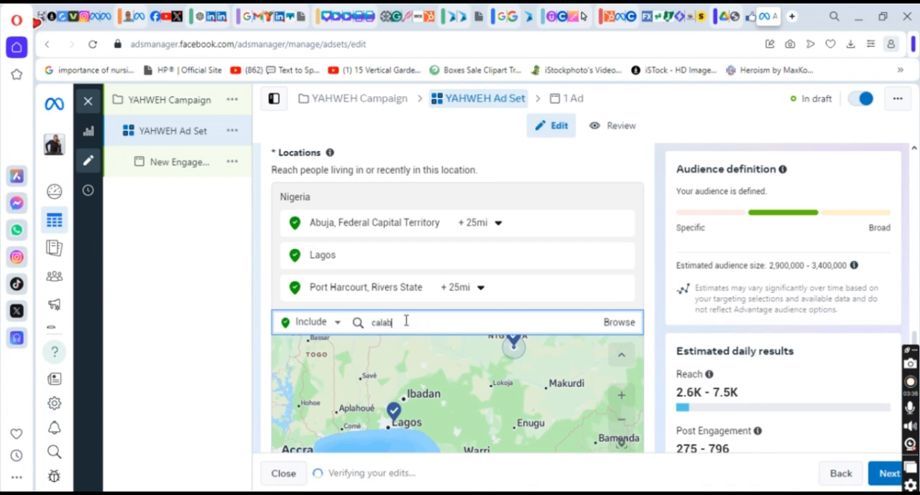
{"action": "type", "text": "ar"}
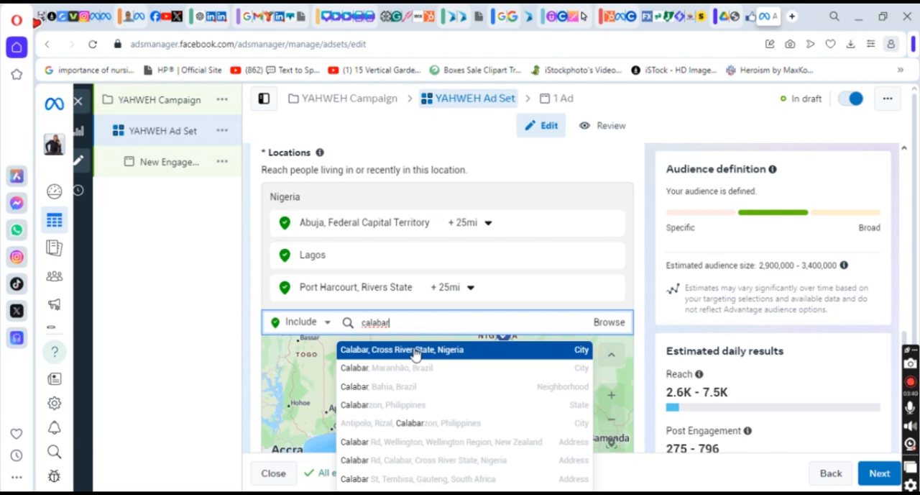
{"action": "left_click", "coordinate": [415, 350]}
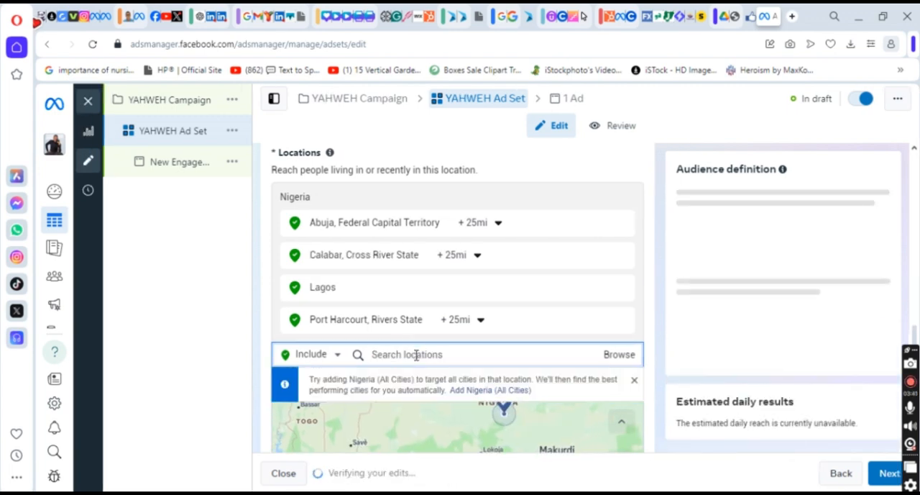
{"action": "type", "text": "ak"}
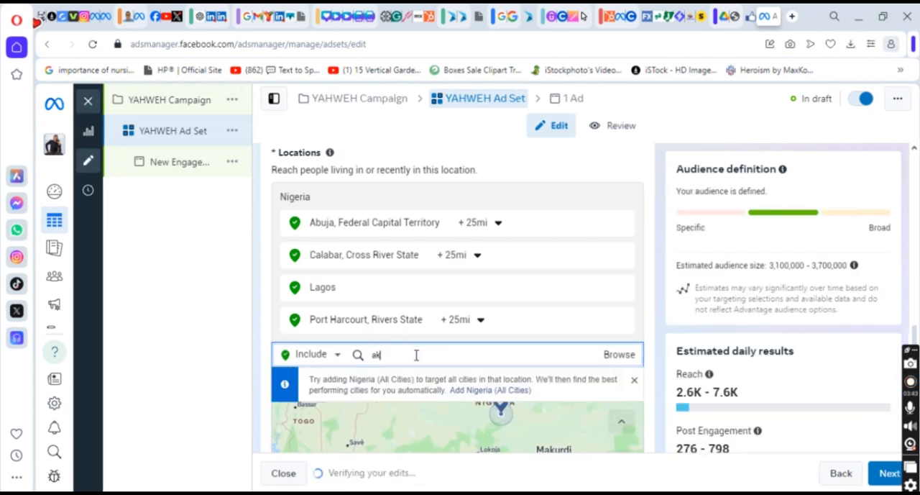
{"action": "type", "text": "wa ibom"}
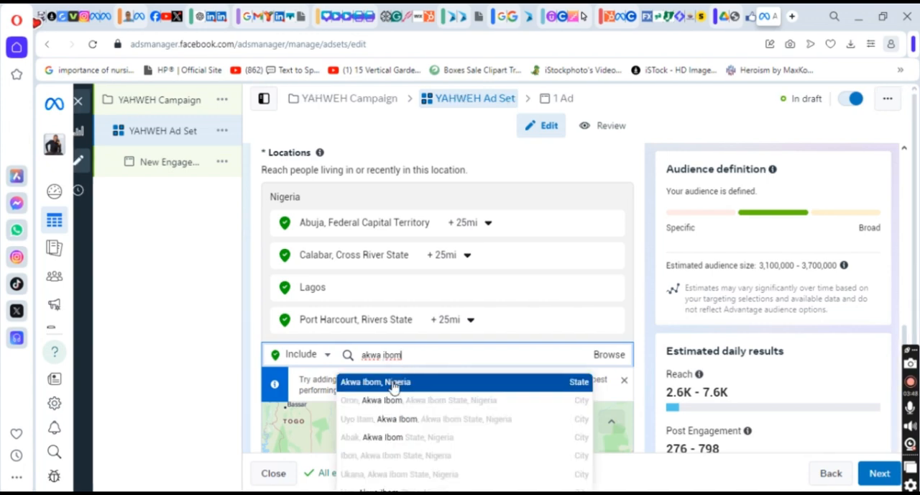
{"action": "left_click", "coordinate": [394, 387]}
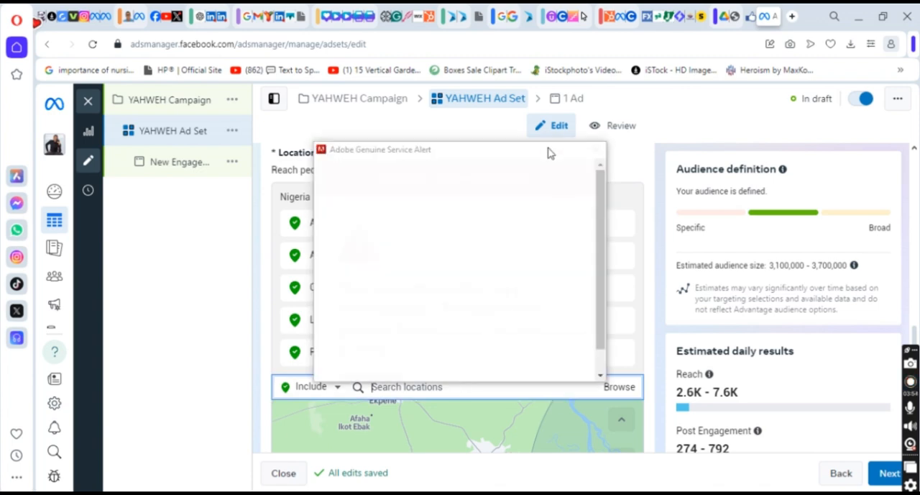
{"action": "left_click_drag", "start_coordinate": [536, 152], "coordinate": [536, 493]}
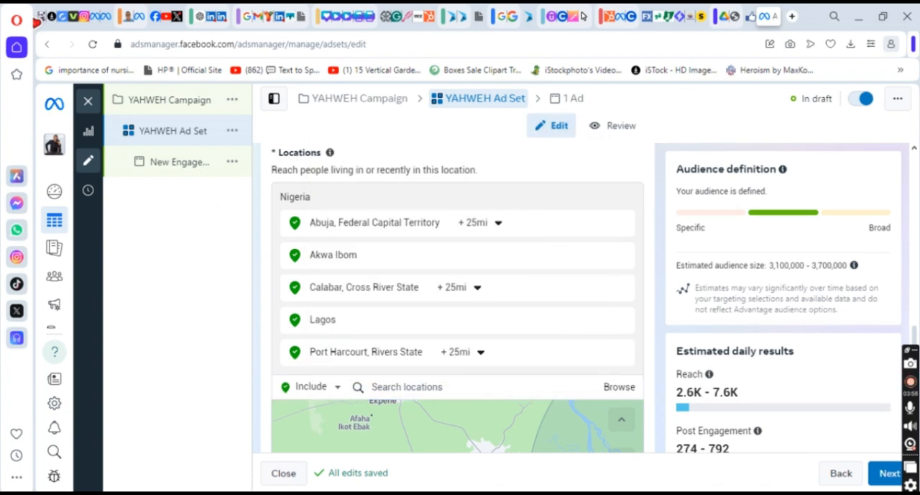
Include the state Bayelsa, Nigeria in the audience locations.
{"action": "left_click", "coordinate": [481, 386]}
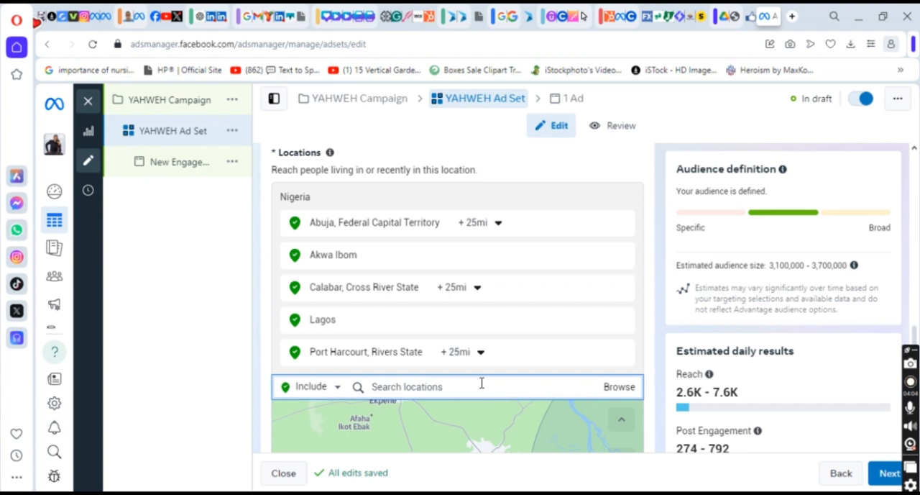
{"action": "type", "text": "Bayelsa"}
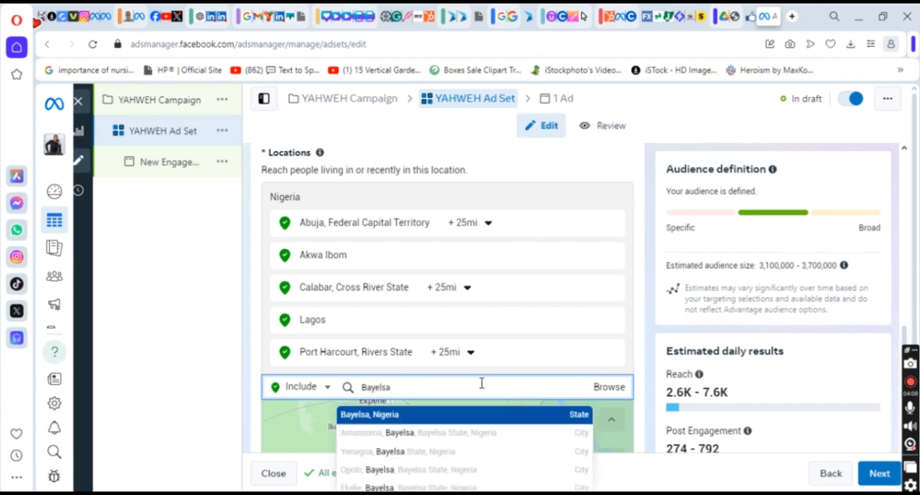
{"action": "left_click", "coordinate": [438, 415]}
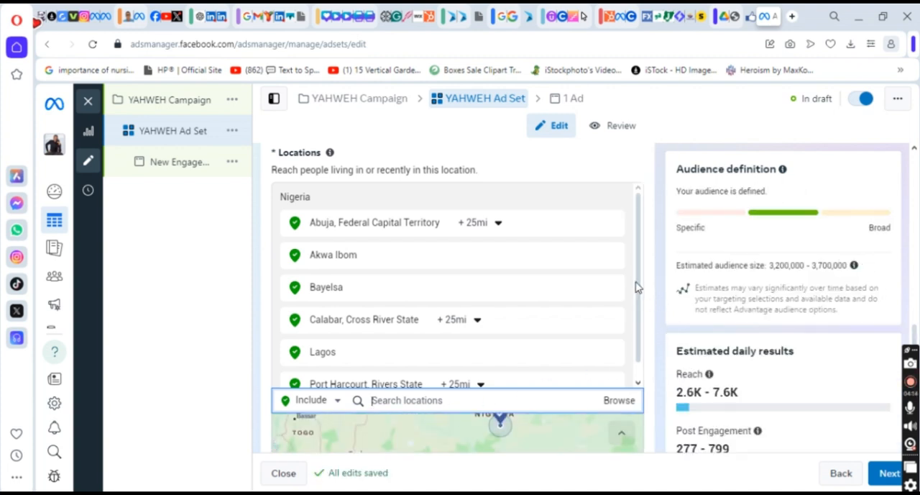
Widen the targeting radius around Abuja, Federal Capital Territory to 39 mi, keeping cities within radius as the option.
{"action": "scroll", "coordinate": [642, 297], "scroll_direction": "down", "scroll_amount": 1}
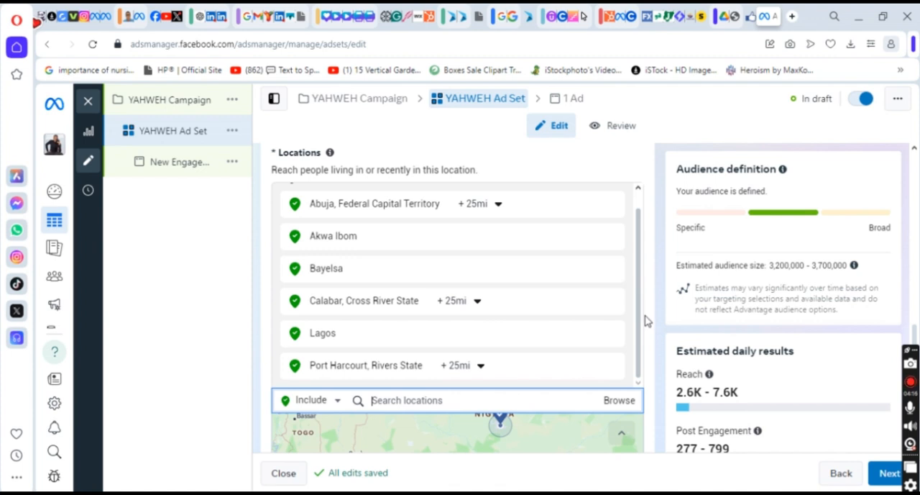
{"action": "scroll", "coordinate": [645, 301], "scroll_direction": "up", "scroll_amount": 1}
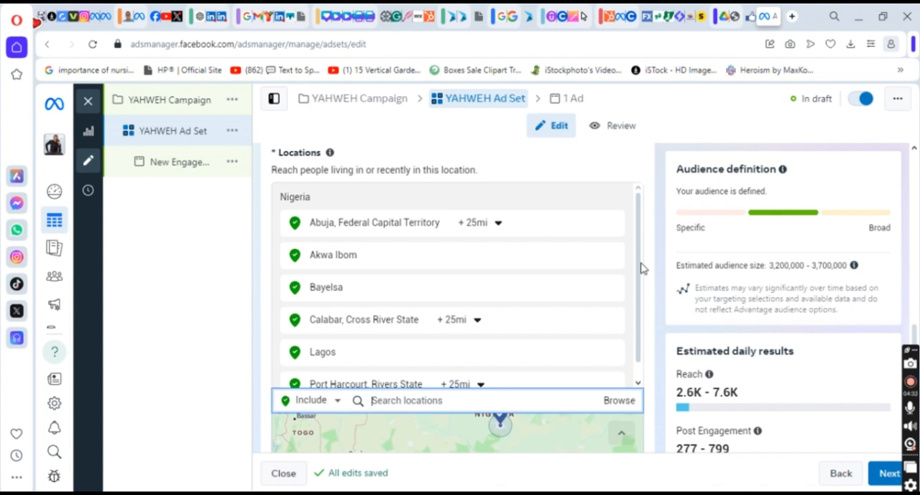
{"action": "scroll", "coordinate": [642, 281], "scroll_direction": "down", "scroll_amount": 2}
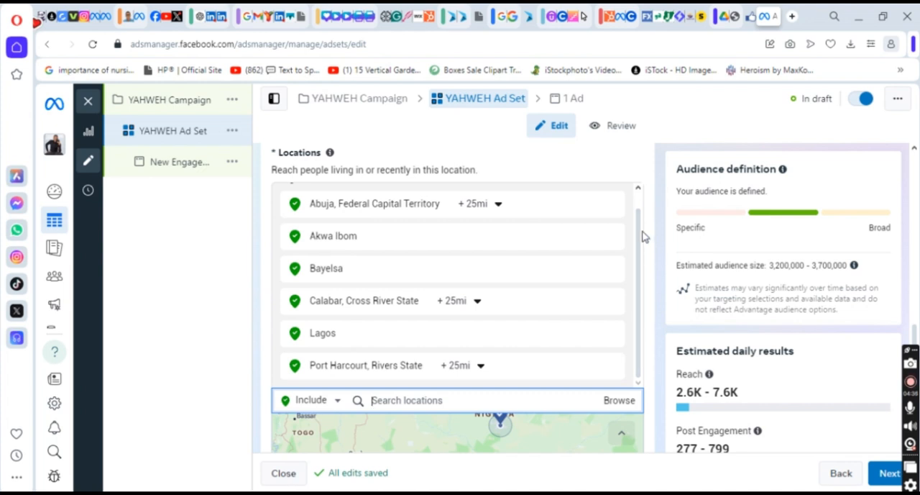
{"action": "left_click_drag", "start_coordinate": [638, 227], "coordinate": [638, 196]}
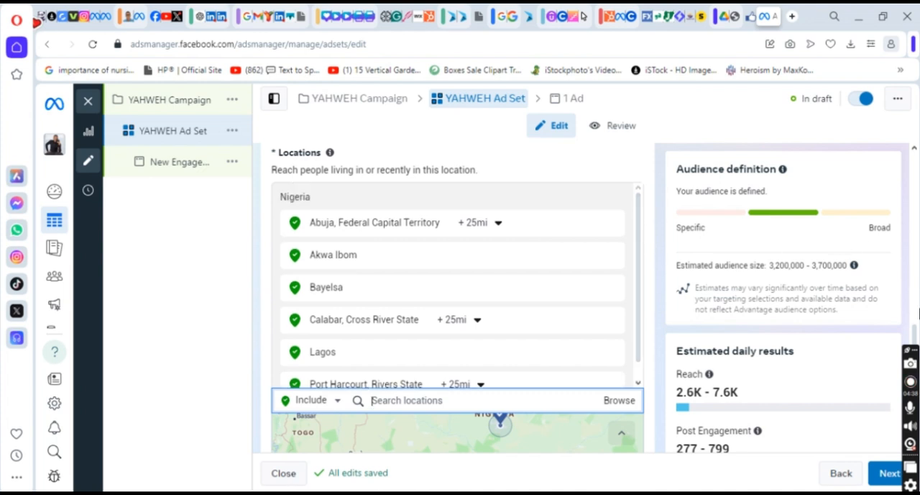
{"action": "mouse_move", "coordinate": [916, 332]}
{"action": "left_mouse_down"}
{"action": "mouse_move", "coordinate": [916, 299]}
{"action": "mouse_move", "coordinate": [914, 365]}
{"action": "mouse_move", "coordinate": [913, 344]}
{"action": "left_mouse_up"}
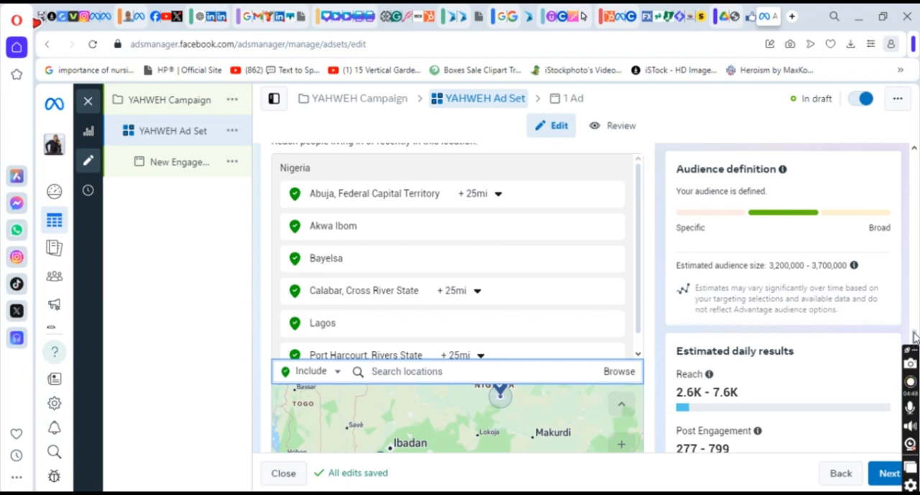
{"action": "mouse_move", "coordinate": [914, 338]}
{"action": "left_mouse_down"}
{"action": "mouse_move", "coordinate": [915, 357]}
{"action": "mouse_move", "coordinate": [914, 308]}
{"action": "mouse_move", "coordinate": [914, 335]}
{"action": "left_mouse_up"}
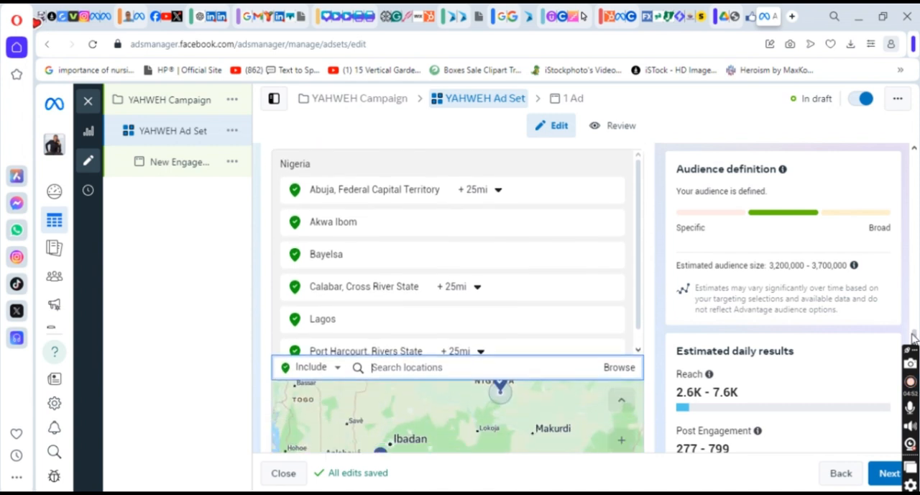
{"action": "left_click", "coordinate": [498, 192]}
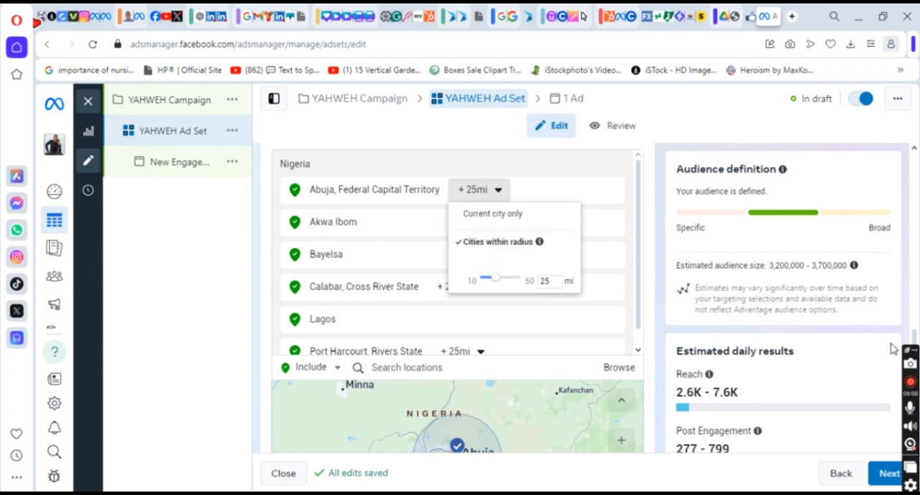
{"action": "scroll", "coordinate": [474, 356], "scroll_direction": "down", "scroll_amount": 2}
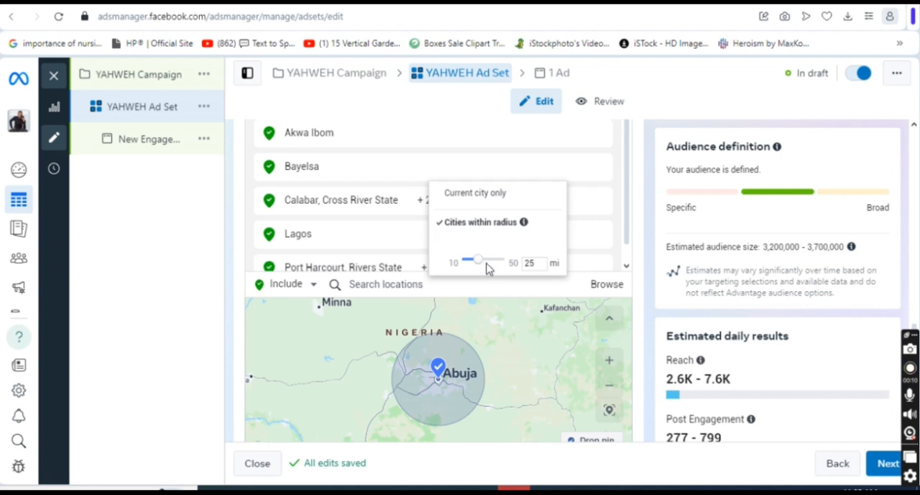
{"action": "left_click_drag", "start_coordinate": [479, 260], "coordinate": [500, 267]}
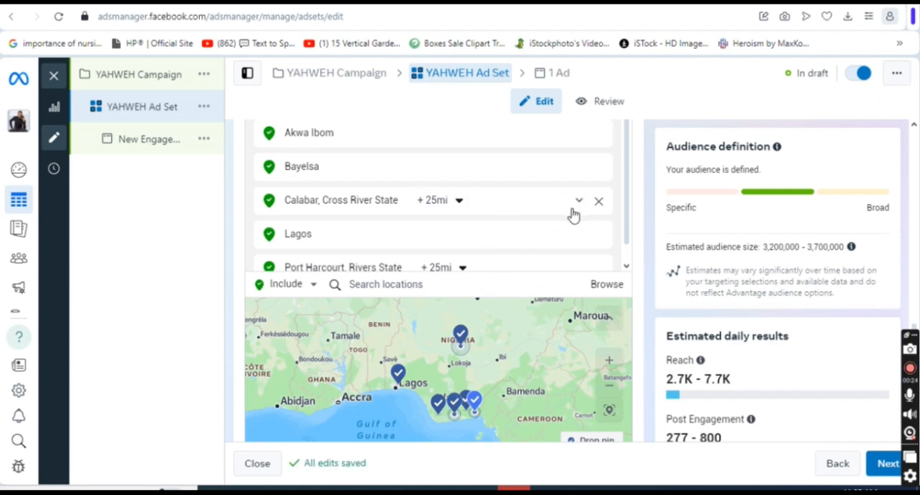
Set the targeting radius around Port Harcourt, Rivers State to 40 mi.
{"action": "scroll", "coordinate": [628, 221], "scroll_direction": "down", "scroll_amount": 1}
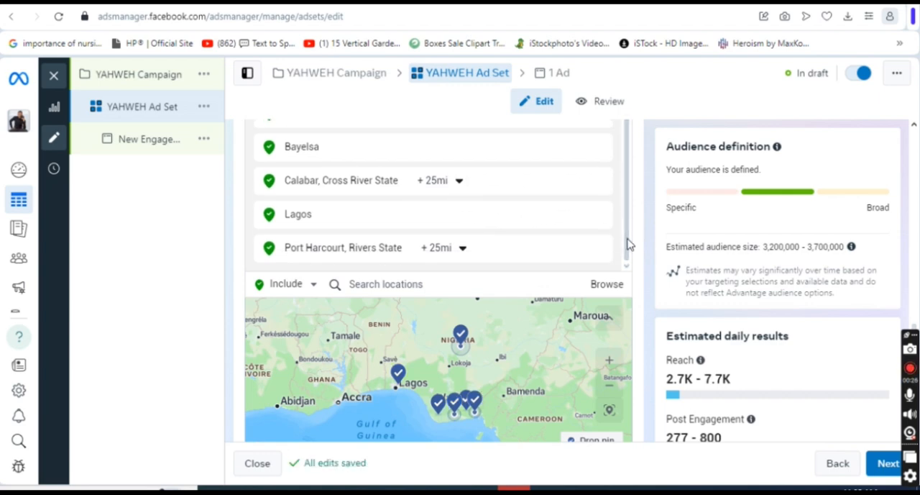
{"action": "left_click", "coordinate": [461, 248]}
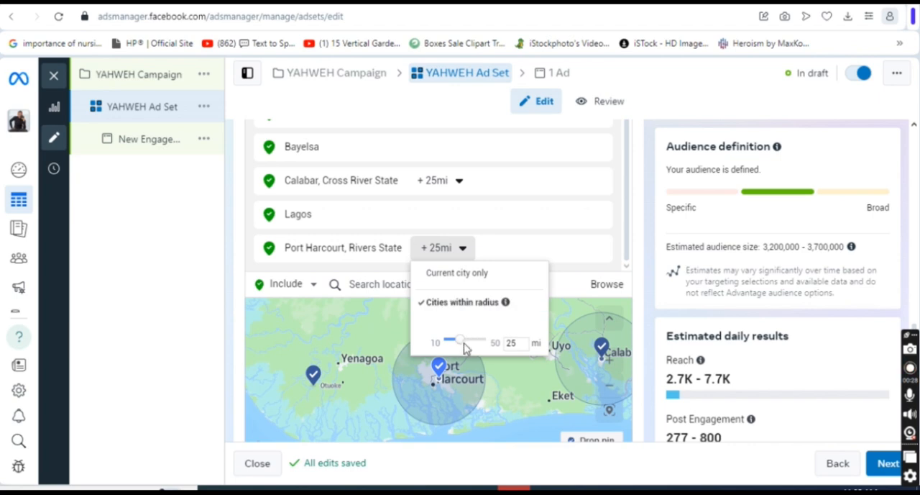
{"action": "double_click", "coordinate": [518, 340]}
{"action": "type", "text": "40"}
{"action": "key", "text": "Return"}
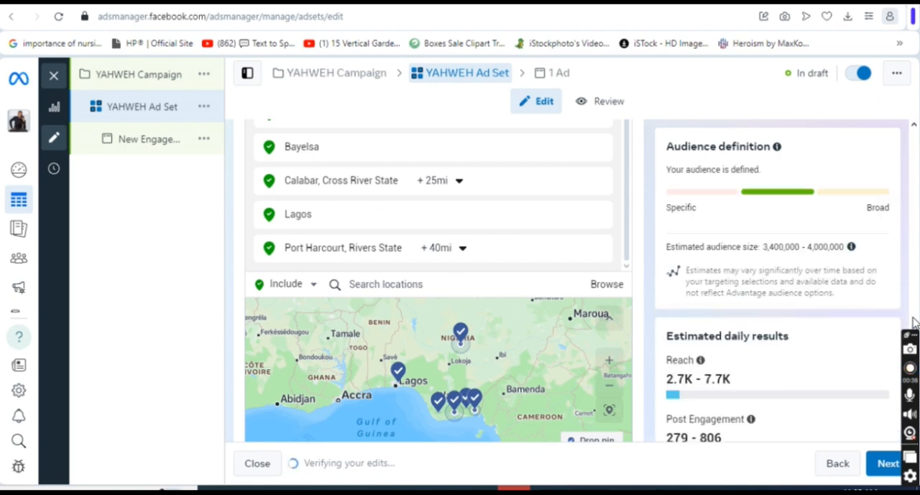
Review the ad set's scheduling, audience controls, location list with its radii, and Advantage+ audience section.
{"action": "scroll", "coordinate": [917, 322], "scroll_direction": "up", "scroll_amount": 4}
{"action": "scroll", "coordinate": [917, 322], "scroll_direction": "up", "scroll_amount": 1}
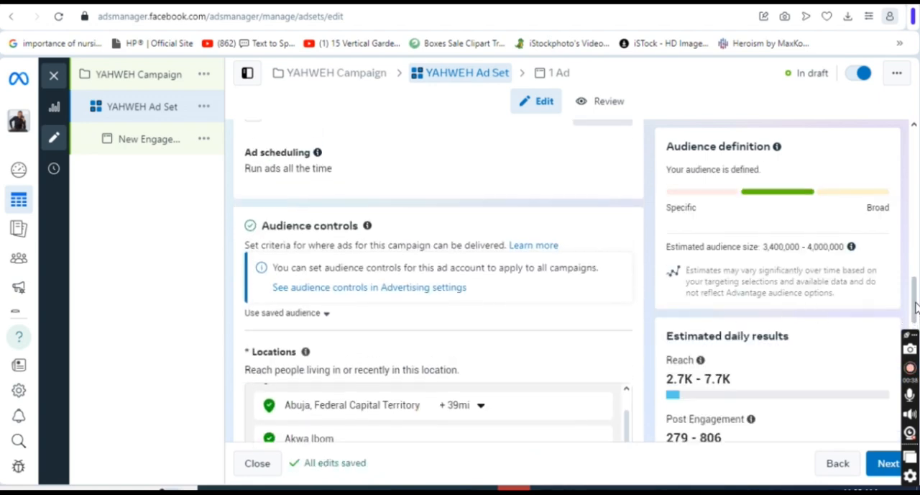
{"action": "scroll", "coordinate": [917, 324], "scroll_direction": "down", "scroll_amount": 3}
{"action": "scroll", "coordinate": [918, 324], "scroll_direction": "down", "scroll_amount": 5}
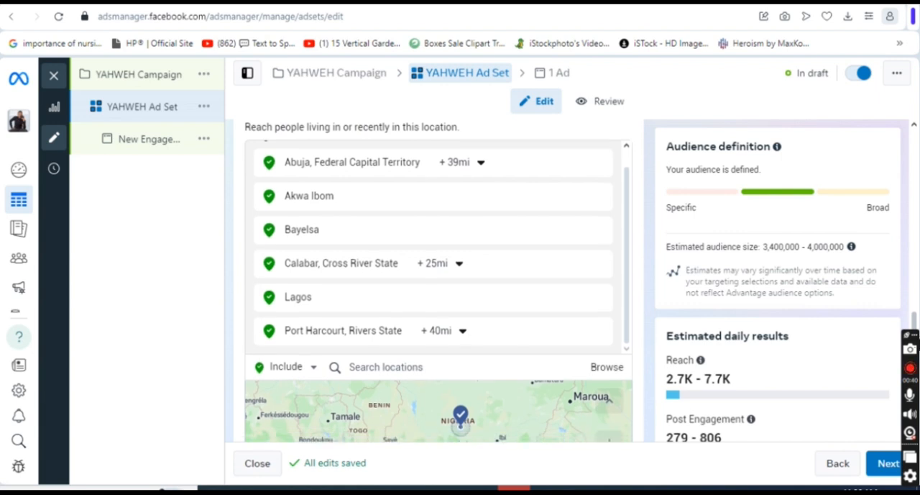
{"action": "scroll", "coordinate": [914, 379], "scroll_direction": "down", "scroll_amount": 3}
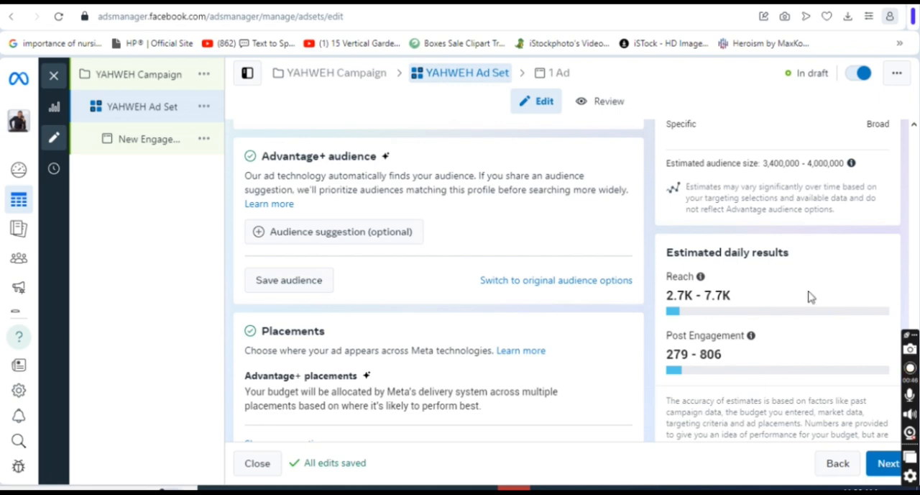
{"action": "left_click", "coordinate": [919, 302]}
{"action": "left_click", "coordinate": [918, 305]}
{"action": "left_click", "coordinate": [918, 305]}
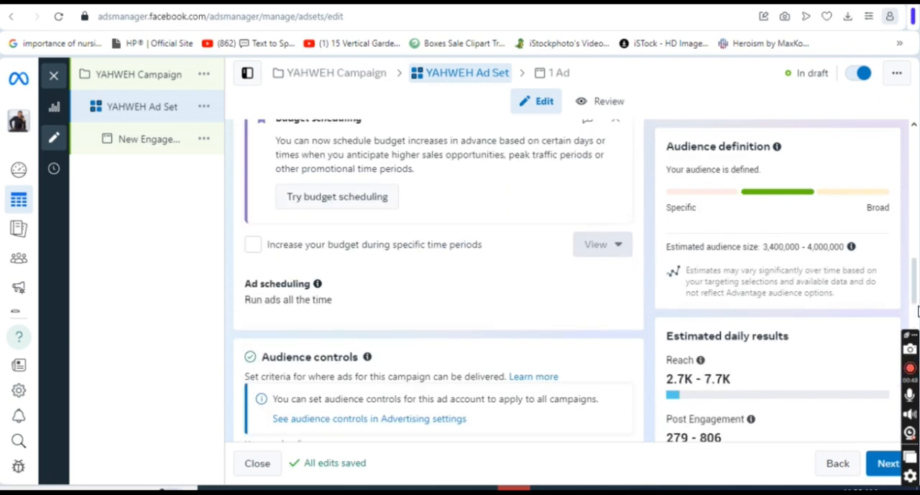
{"action": "left_click_drag", "start_coordinate": [916, 287], "coordinate": [917, 337]}
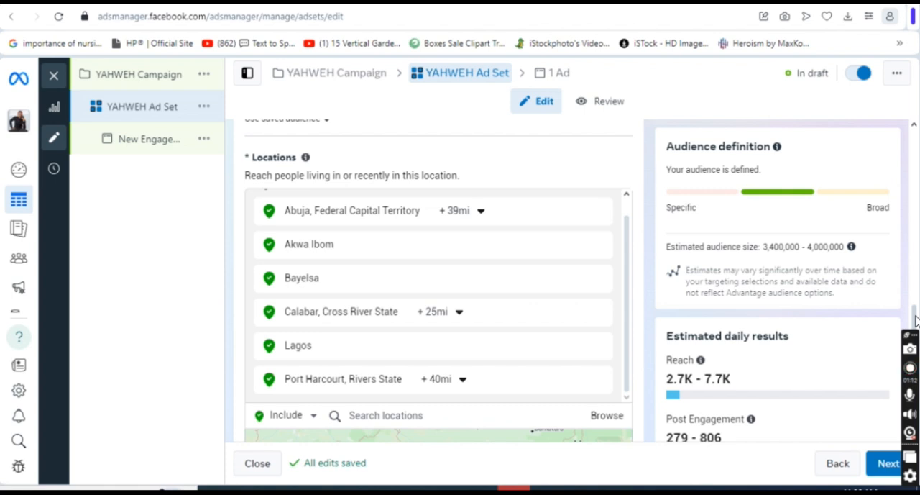
Edit the ad set's placements and switch from Advantage+ placements to Manual placements.
{"action": "left_click_drag", "start_coordinate": [915, 322], "coordinate": [918, 398]}
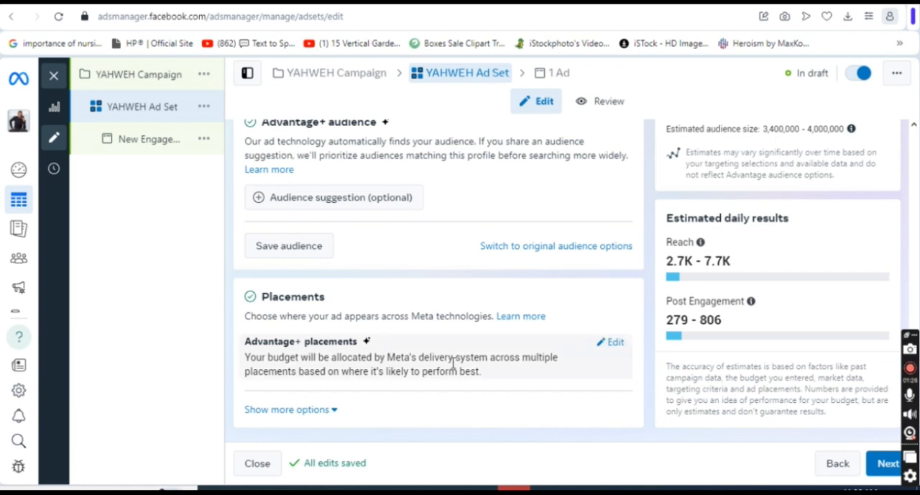
{"action": "left_click", "coordinate": [608, 347]}
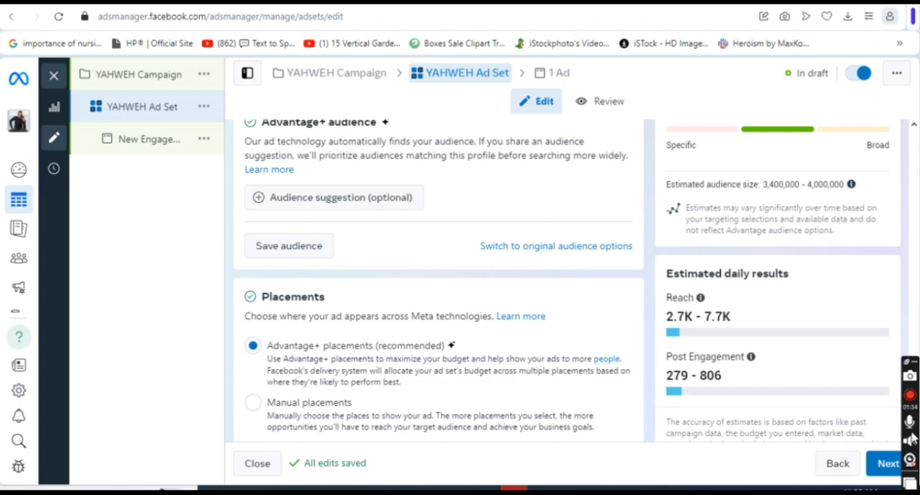
{"action": "scroll", "coordinate": [915, 374], "scroll_direction": "up", "scroll_amount": 4}
{"action": "scroll", "coordinate": [915, 348], "scroll_direction": "down", "scroll_amount": 5}
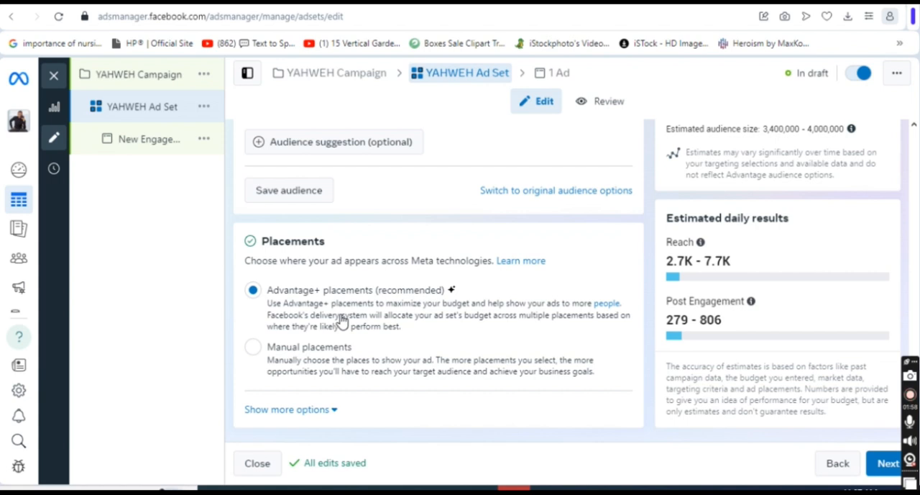
{"action": "left_click", "coordinate": [253, 347]}
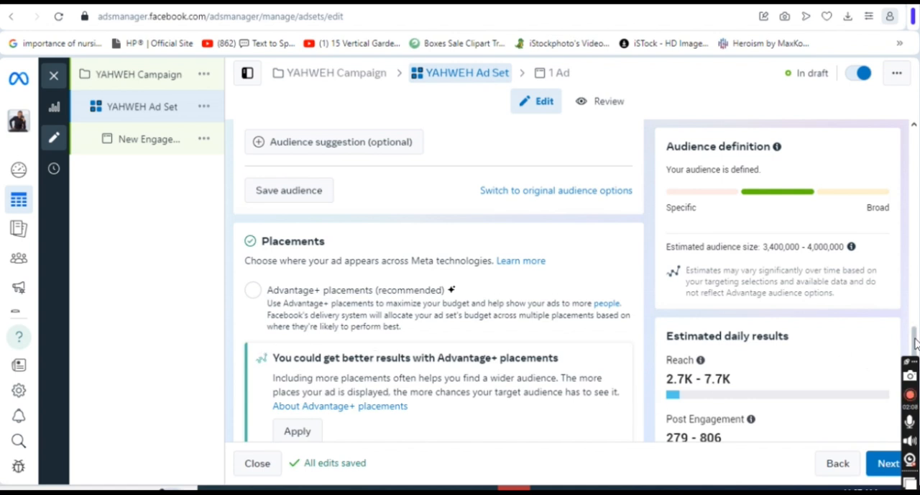
Remove Instagram feed, Instagram profile feed, Instagram Explore and Instagram Explore home from the manual Feeds placements.
{"action": "left_click_drag", "start_coordinate": [915, 343], "coordinate": [917, 374]}
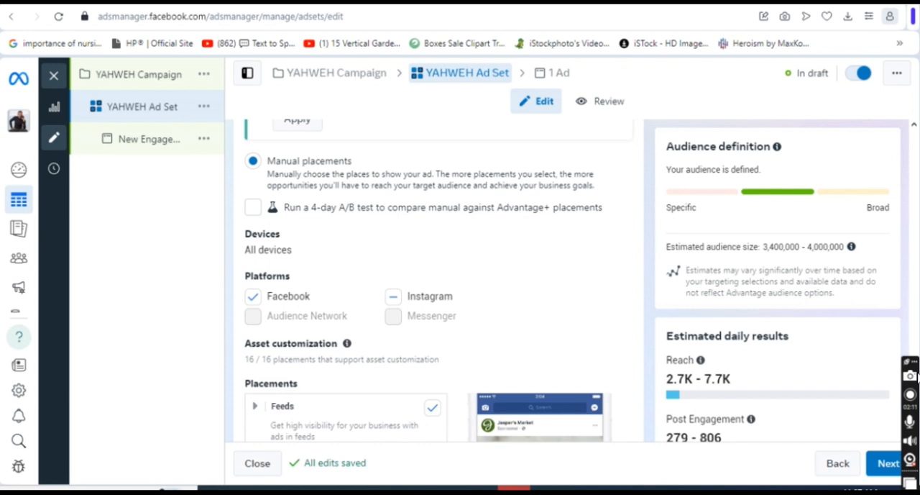
{"action": "scroll", "coordinate": [258, 187], "scroll_direction": "down", "scroll_amount": 1}
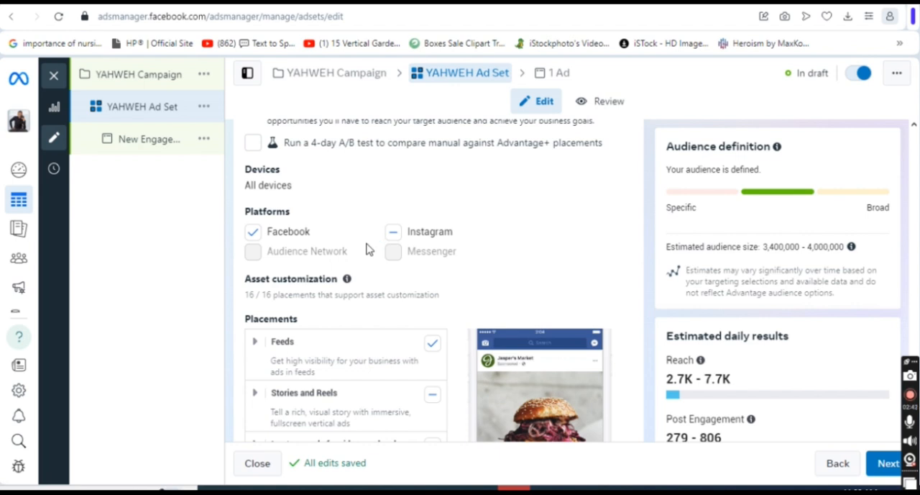
{"action": "left_click", "coordinate": [260, 345]}
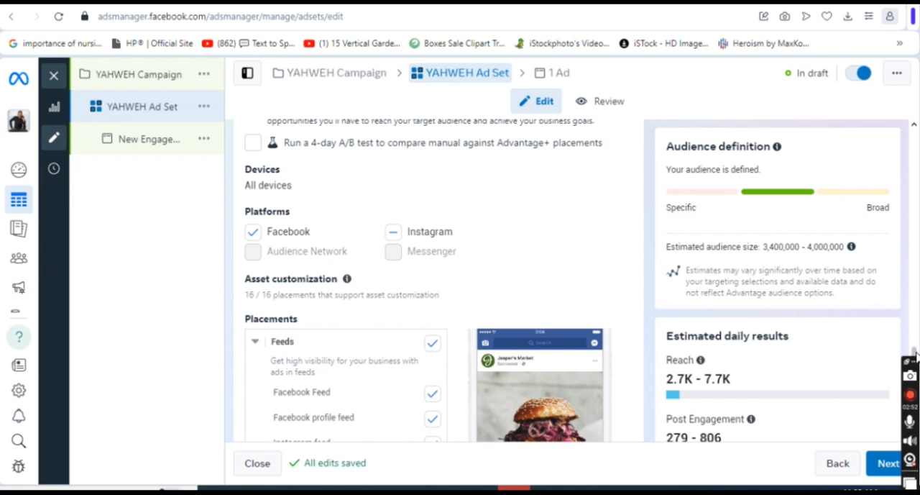
{"action": "left_click_drag", "start_coordinate": [915, 351], "coordinate": [916, 373]}
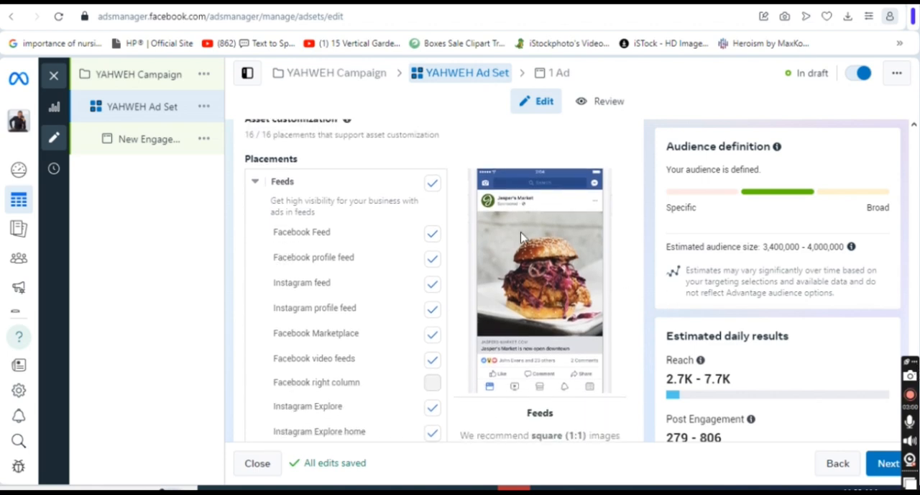
{"action": "left_click", "coordinate": [434, 285]}
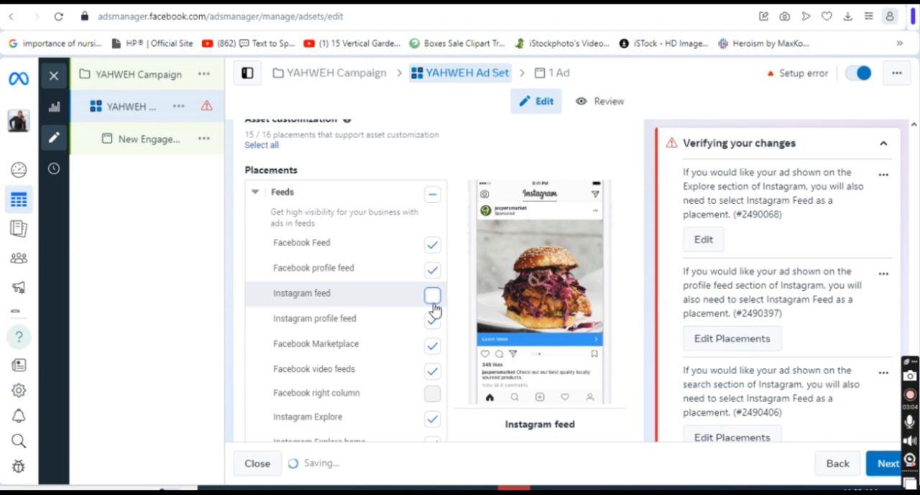
{"action": "left_click", "coordinate": [434, 320]}
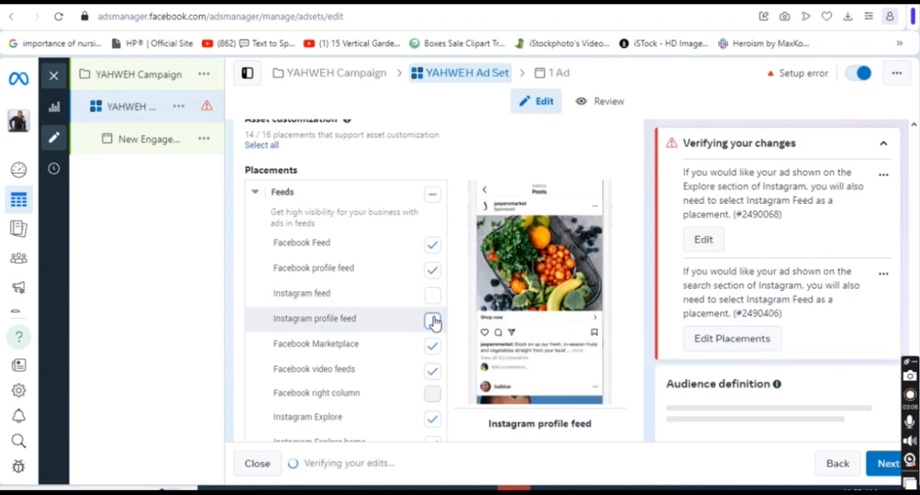
{"action": "left_click", "coordinate": [432, 420]}
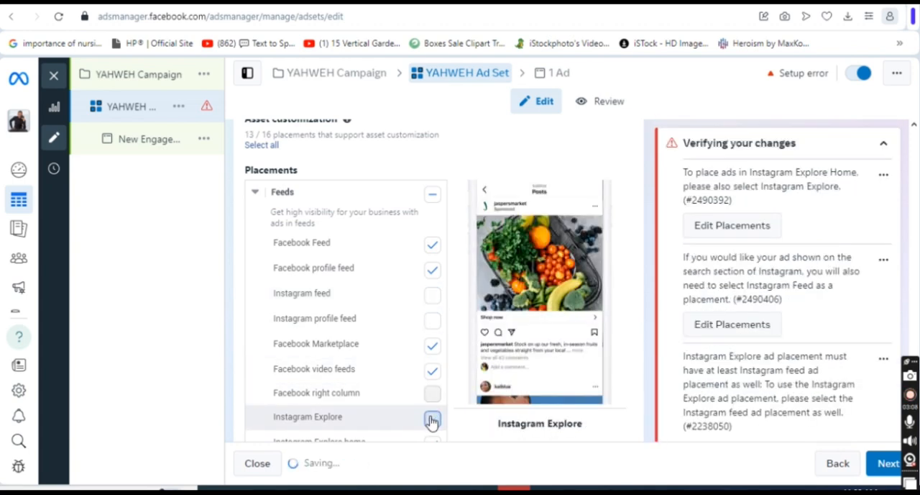
{"action": "left_click", "coordinate": [915, 360]}
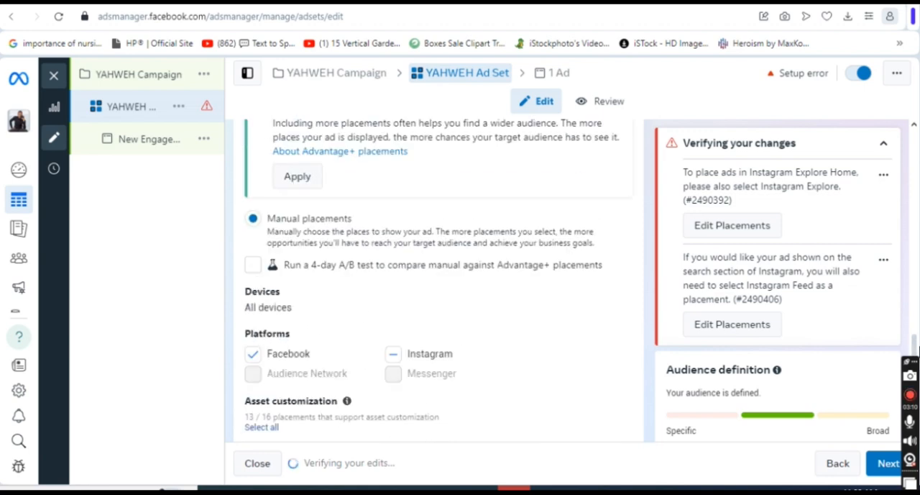
{"action": "left_click_drag", "start_coordinate": [916, 346], "coordinate": [917, 388]}
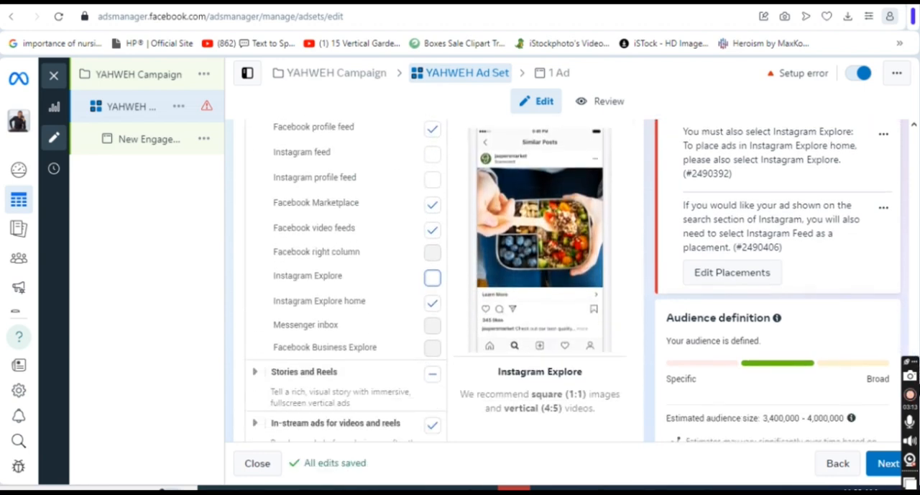
{"action": "left_click", "coordinate": [432, 303]}
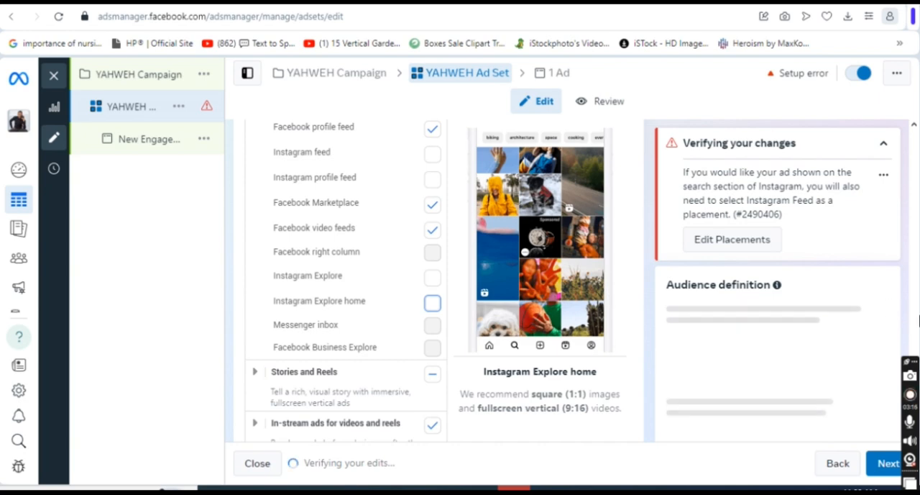
{"action": "left_click", "coordinate": [917, 349]}
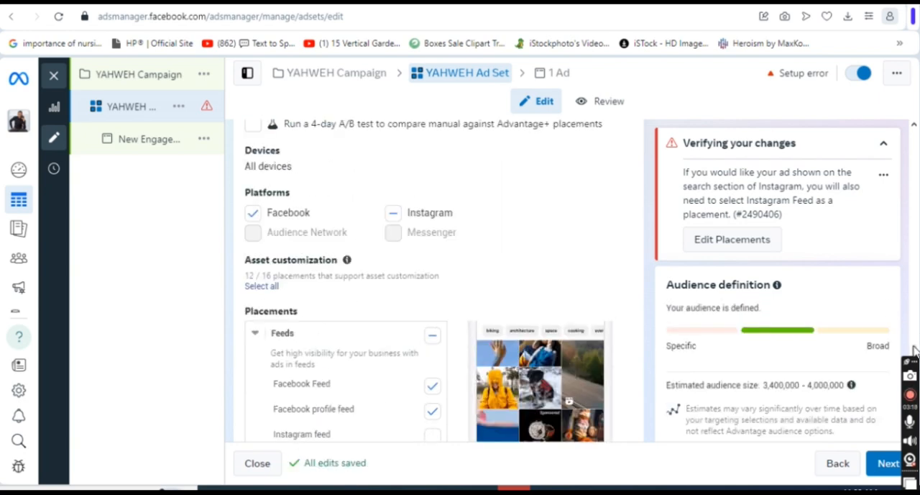
{"action": "mouse_move", "coordinate": [917, 350]}
{"action": "left_mouse_down"}
{"action": "mouse_move", "coordinate": [915, 381]}
{"action": "mouse_move", "coordinate": [915, 364]}
{"action": "left_mouse_up"}
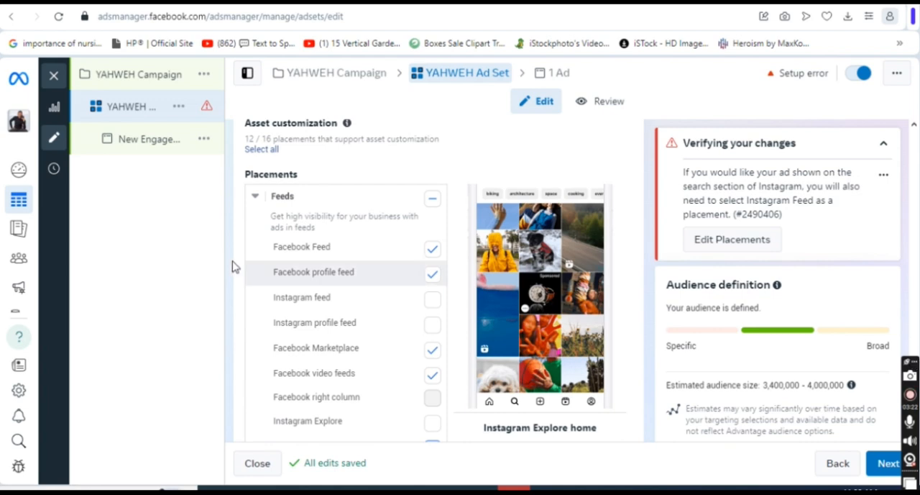
{"action": "left_click", "coordinate": [255, 197]}
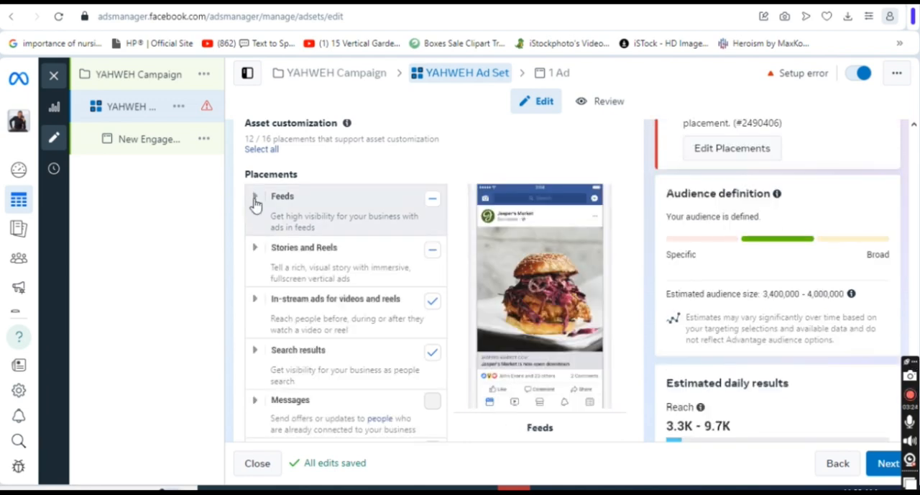
Remove Instagram Stories and Instagram Reels from the Stories and Reels placements, keeping the Facebook ones.
{"action": "left_click", "coordinate": [255, 247]}
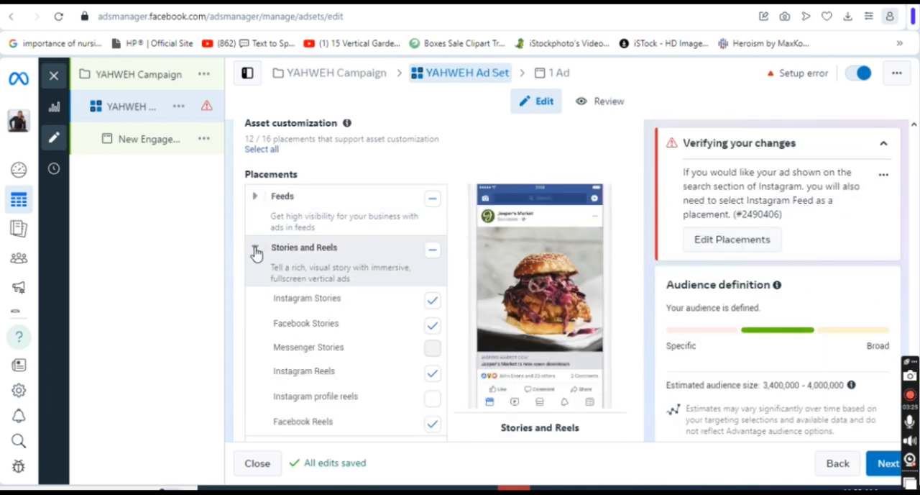
{"action": "left_click", "coordinate": [432, 302]}
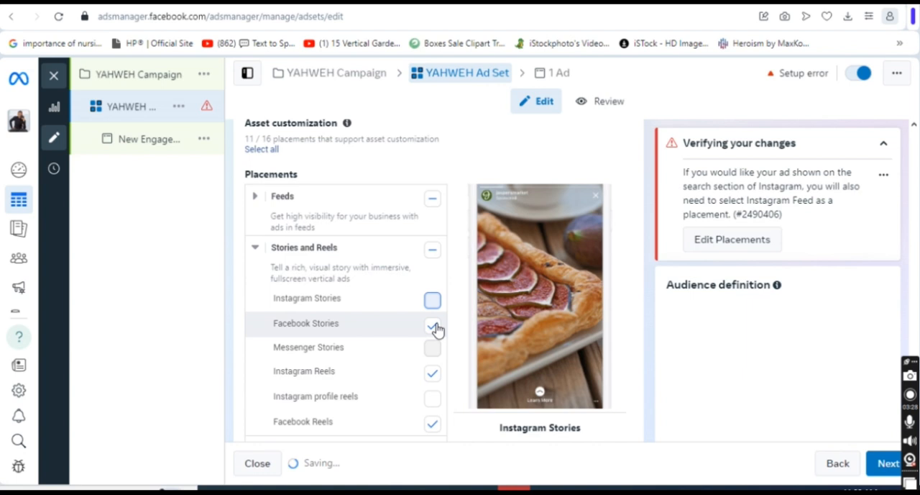
{"action": "left_click", "coordinate": [433, 374]}
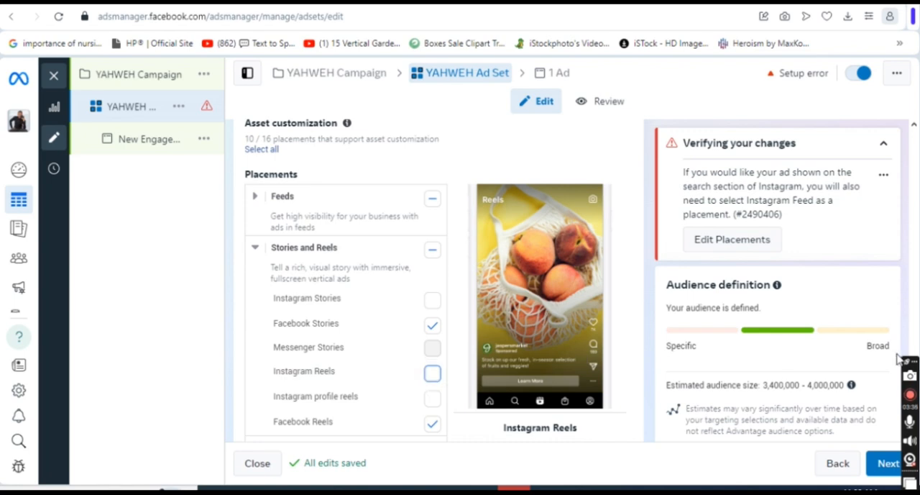
{"action": "scroll", "coordinate": [917, 349], "scroll_direction": "up", "scroll_amount": 4}
{"action": "scroll", "coordinate": [917, 348], "scroll_direction": "down", "scroll_amount": 5}
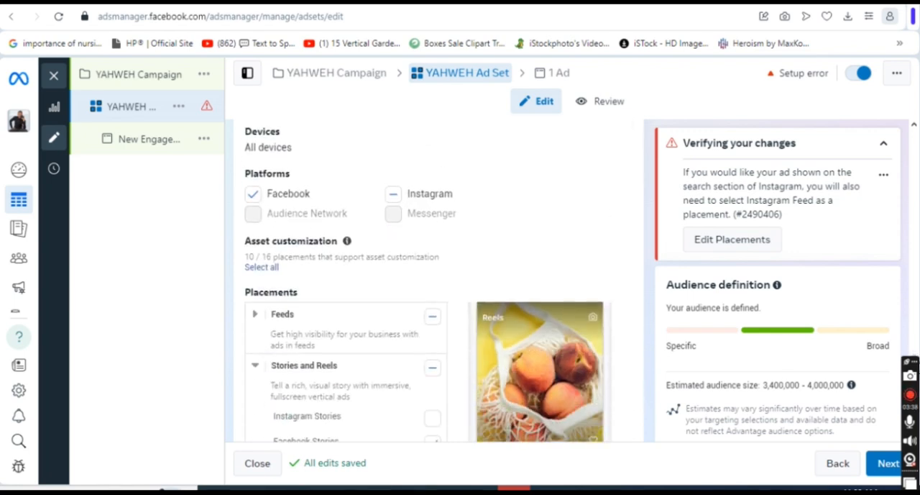
{"action": "scroll", "coordinate": [429, 280], "scroll_direction": "down", "scroll_amount": 2}
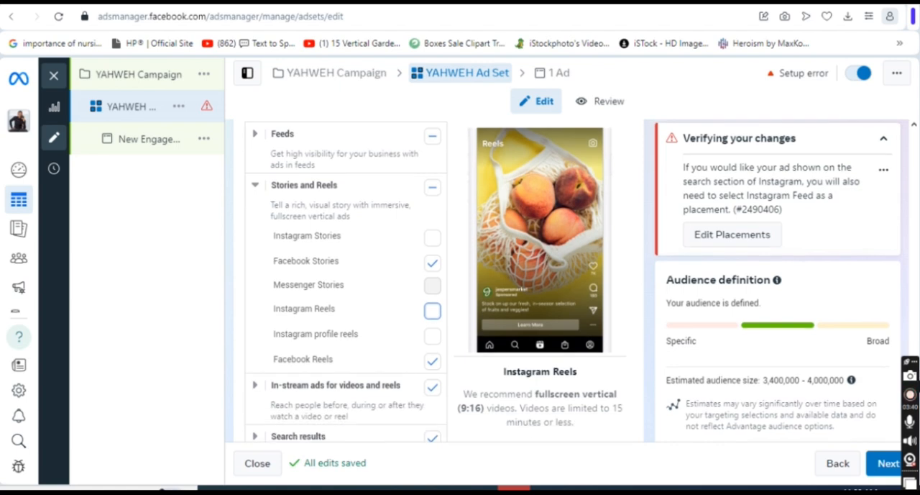
{"action": "scroll", "coordinate": [574, 281], "scroll_direction": "down", "scroll_amount": 1}
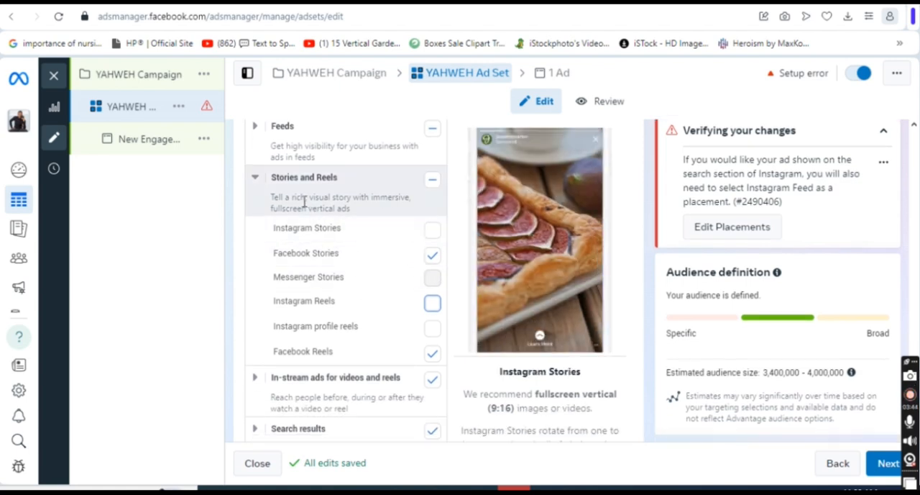
{"action": "left_click", "coordinate": [256, 177]}
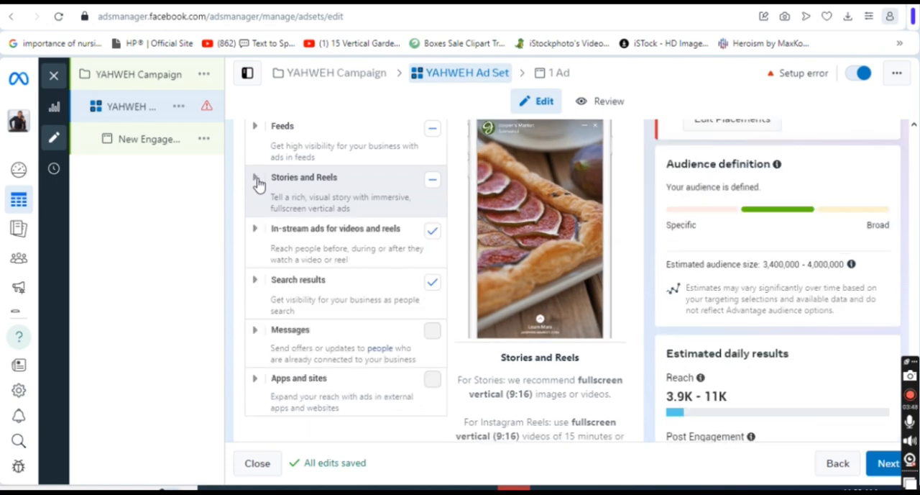
Check the in-stream ads placements and remove Instagram search results from the Search results placements.
{"action": "left_click", "coordinate": [255, 230]}
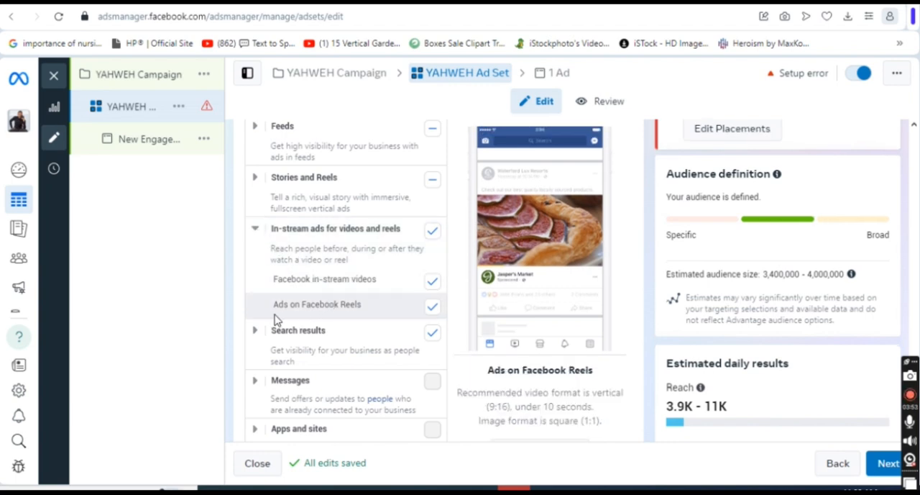
{"action": "left_click", "coordinate": [254, 229]}
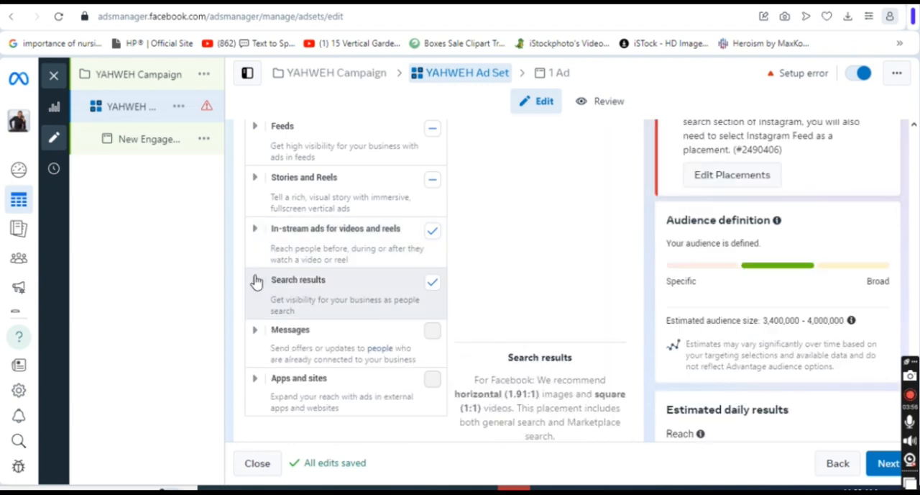
{"action": "left_click", "coordinate": [256, 282]}
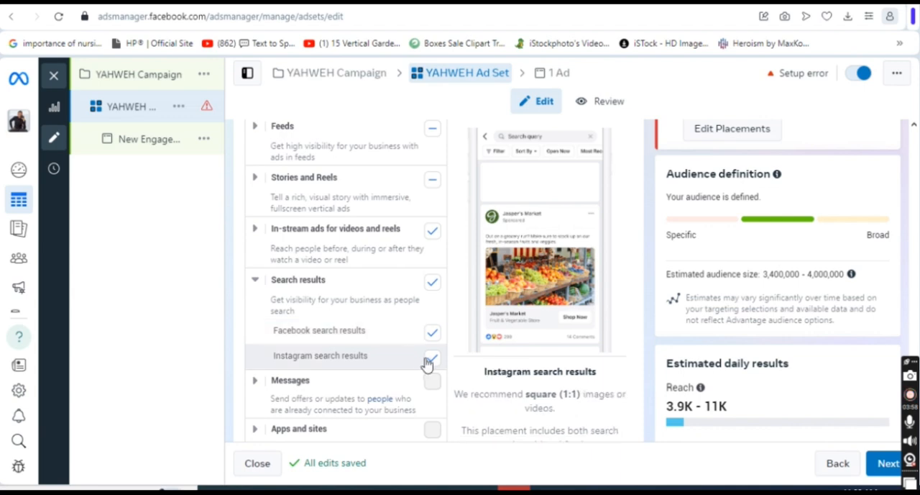
{"action": "left_click", "coordinate": [431, 359]}
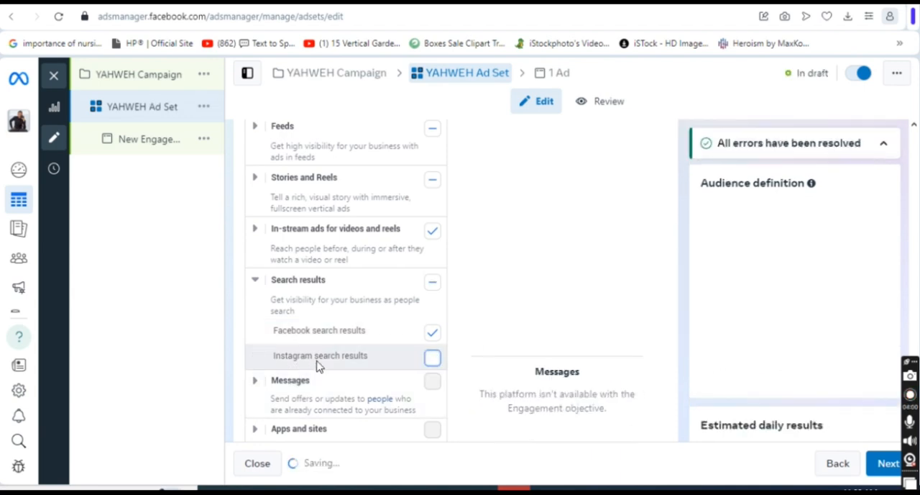
{"action": "left_click", "coordinate": [258, 283]}
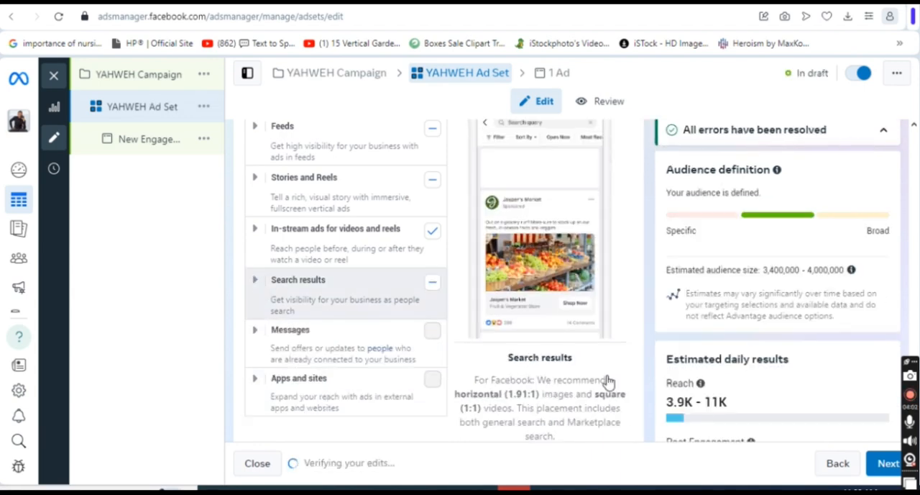
Review the ad set's platforms and manual placements, and proceed to the ad level.
{"action": "scroll", "coordinate": [916, 349], "scroll_direction": "up", "scroll_amount": 8}
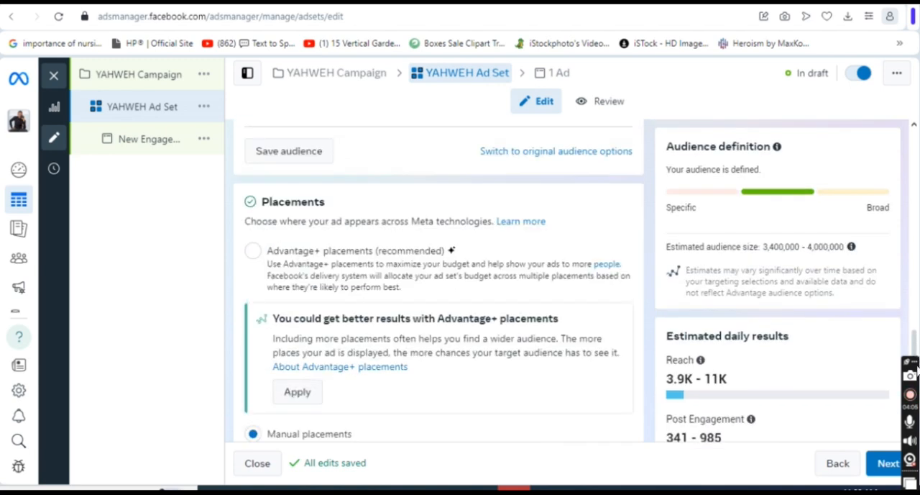
{"action": "scroll", "coordinate": [915, 354], "scroll_direction": "down", "scroll_amount": 1}
{"action": "scroll", "coordinate": [915, 354], "scroll_direction": "down", "scroll_amount": 3}
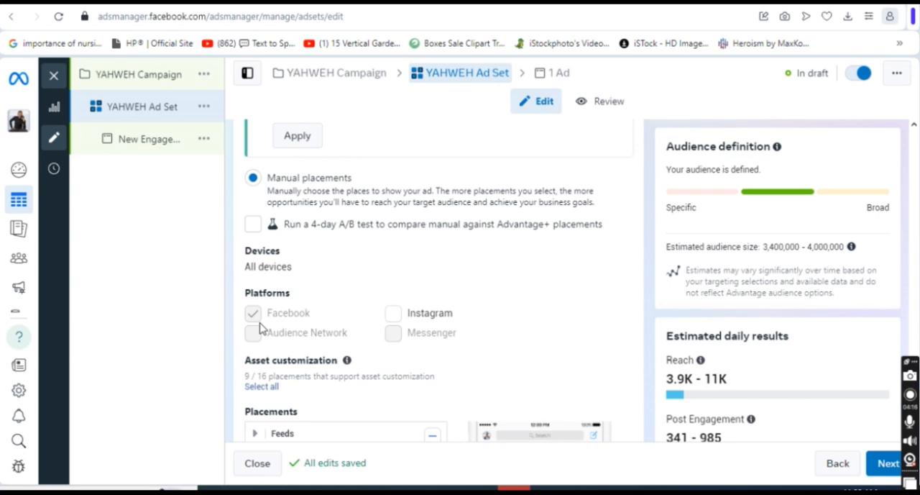
{"action": "scroll", "coordinate": [918, 337], "scroll_direction": "up", "scroll_amount": 4}
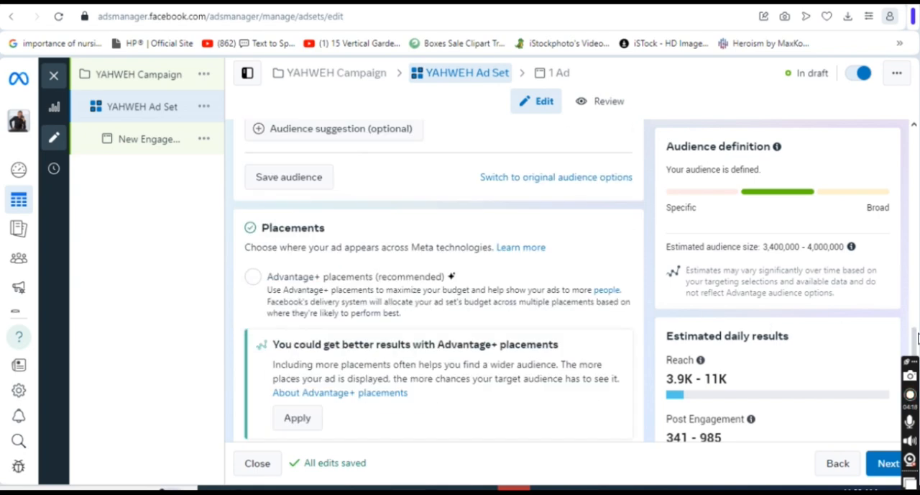
{"action": "scroll", "coordinate": [918, 338], "scroll_direction": "down", "scroll_amount": 5}
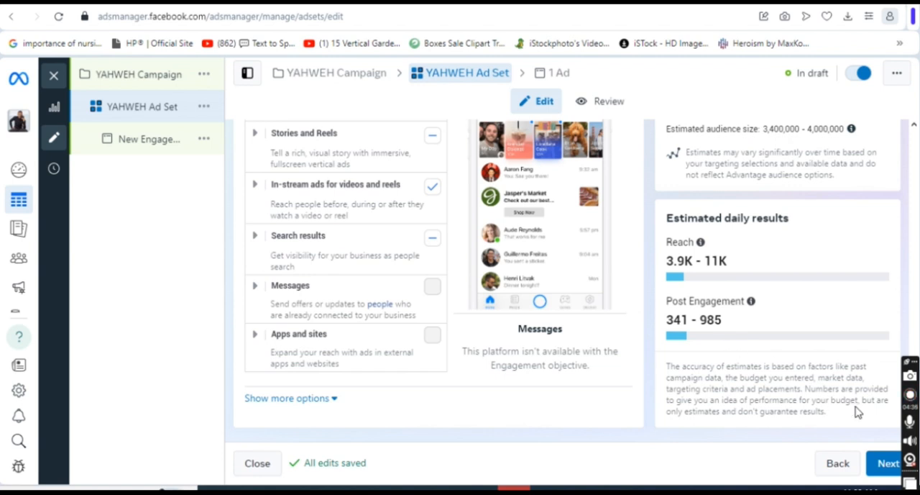
{"action": "left_click", "coordinate": [885, 464]}
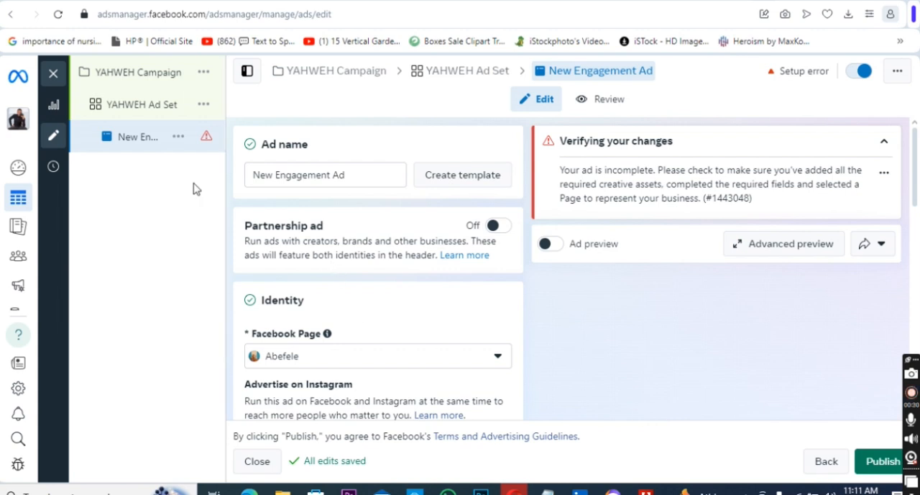
Rename the ad as YAHWEH Ad.
{"action": "left_click", "coordinate": [329, 174]}
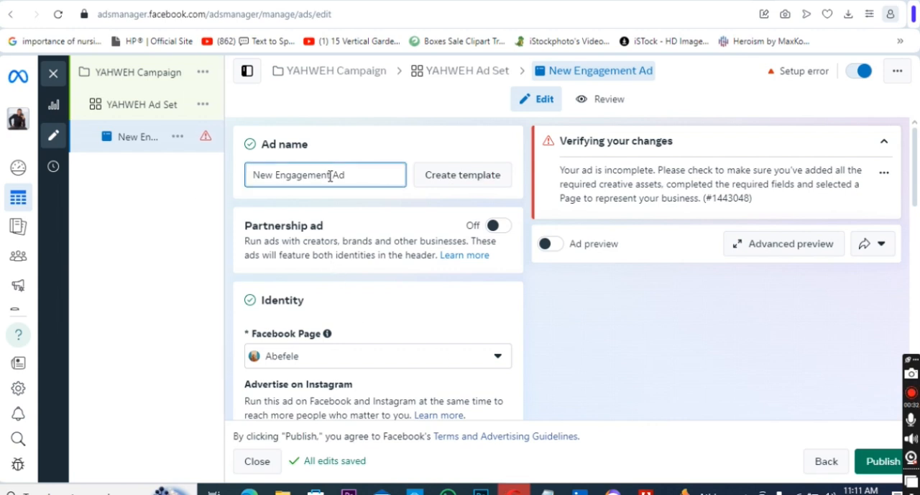
{"action": "key", "text": "BackSpace"}
{"action": "key", "text": "BackSpace"}
{"action": "key", "text": "BackSpace"}
{"action": "key", "text": "BackSpace"}
{"action": "key", "text": "BackSpace"}
{"action": "key", "text": "BackSpace"}
{"action": "key", "text": "BackSpace"}
{"action": "key", "text": "BackSpace"}
{"action": "key", "text": "BackSpace"}
{"action": "key", "text": "BackSpace"}
{"action": "key", "text": "BackSpace"}
{"action": "key", "text": "BackSpace"}
{"action": "key", "text": "BackSpace"}
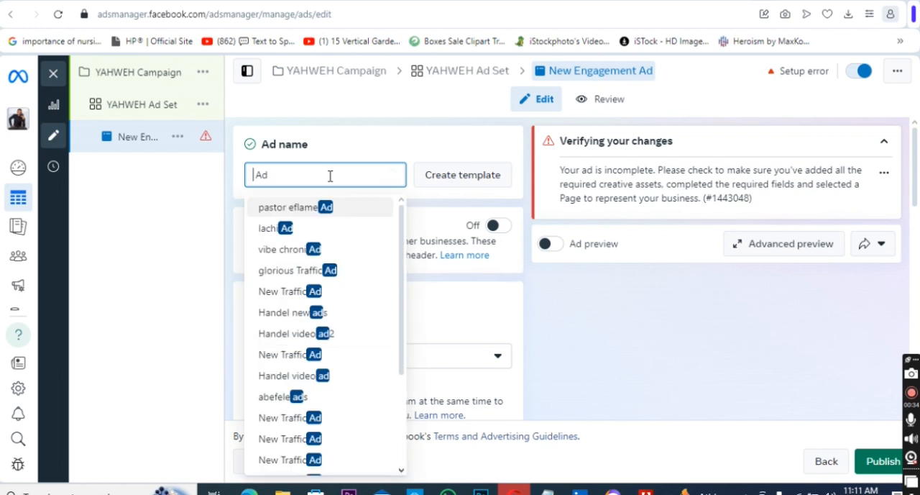
{"action": "type", "text": "YAHWE"}
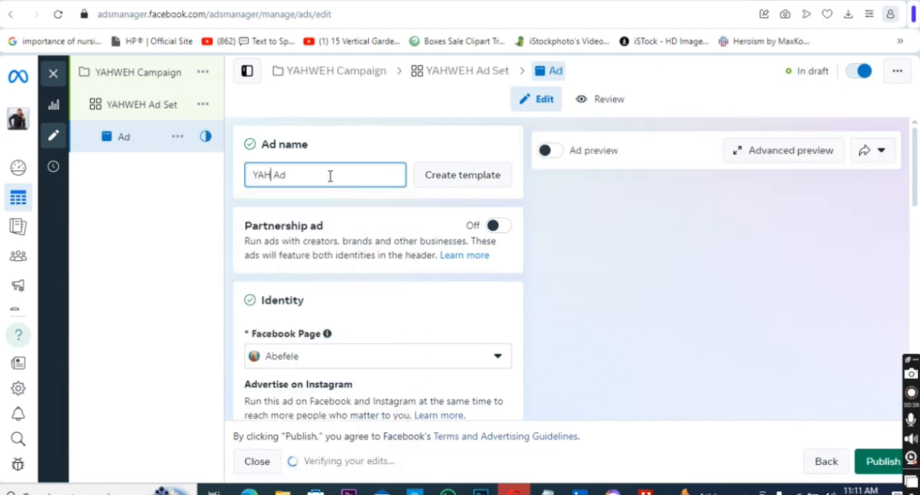
{"action": "type", "text": "H"}
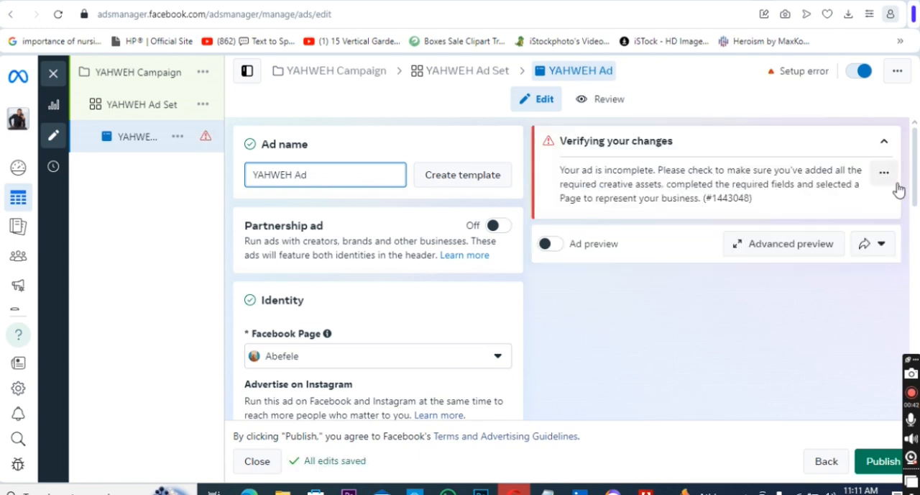
{"action": "scroll", "coordinate": [917, 188], "scroll_direction": "down", "scroll_amount": 1}
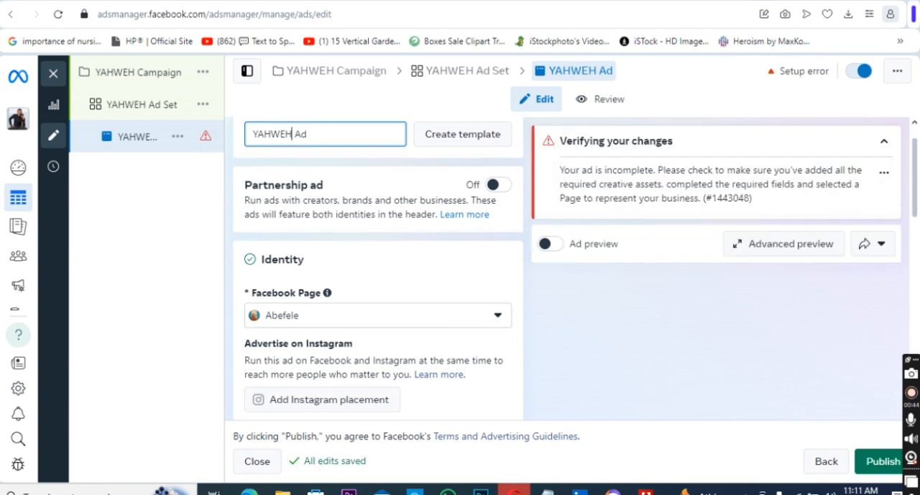
Set the ad identity's Facebook Page to Lachi Speaks.
{"action": "scroll", "coordinate": [378, 267], "scroll_direction": "down", "scroll_amount": 1}
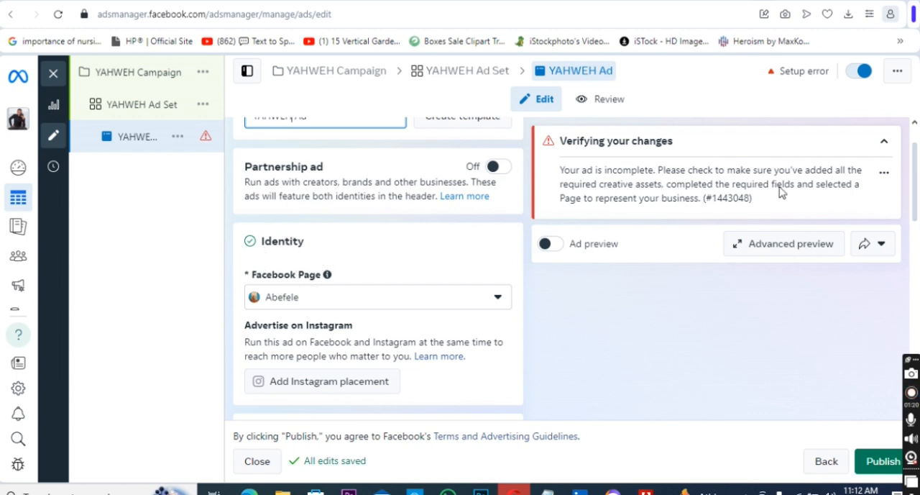
{"action": "scroll", "coordinate": [912, 180], "scroll_direction": "down", "scroll_amount": 2}
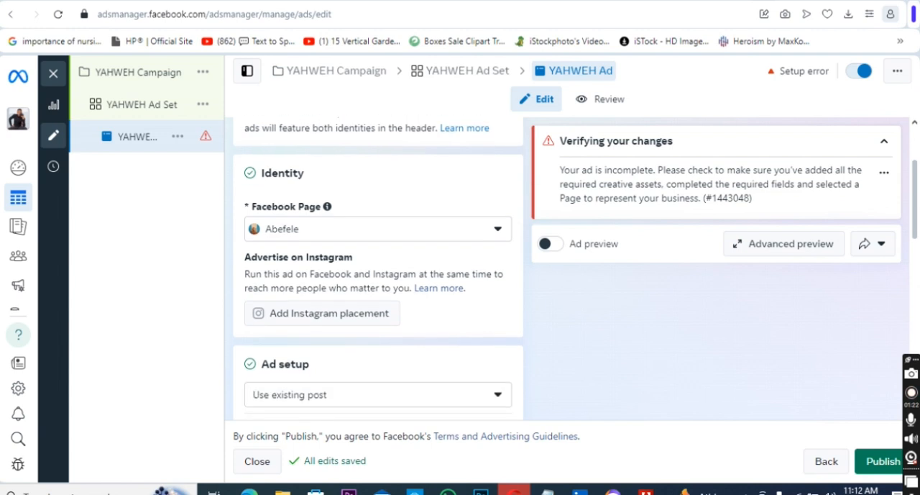
{"action": "left_click", "coordinate": [495, 230]}
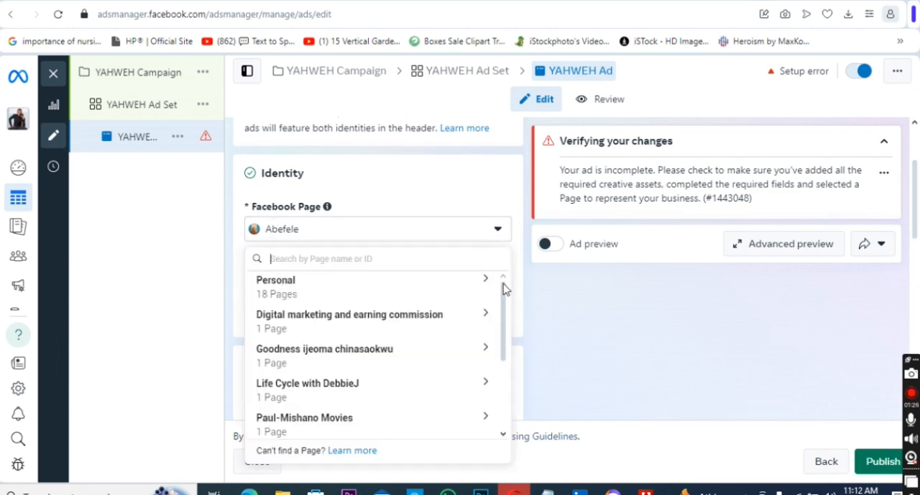
{"action": "left_click_drag", "start_coordinate": [503, 295], "coordinate": [499, 384]}
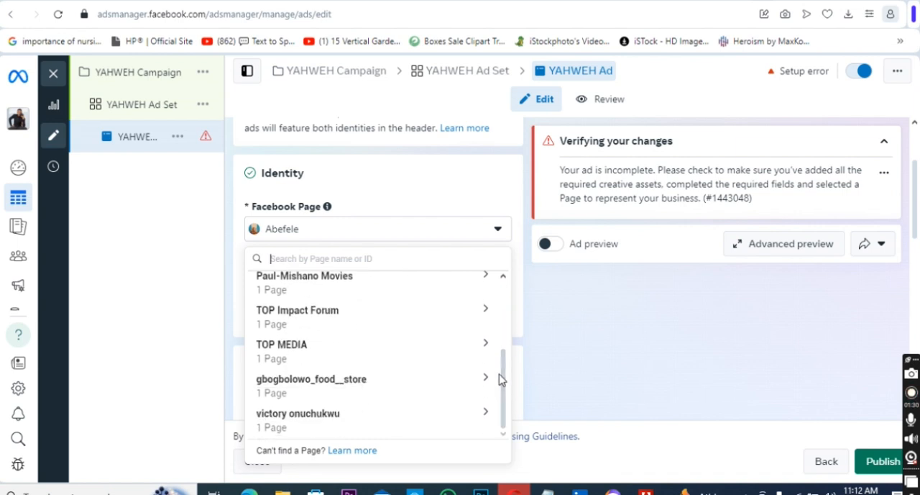
{"action": "left_click", "coordinate": [483, 415]}
{"action": "left_click_drag", "start_coordinate": [505, 373], "coordinate": [509, 400]}
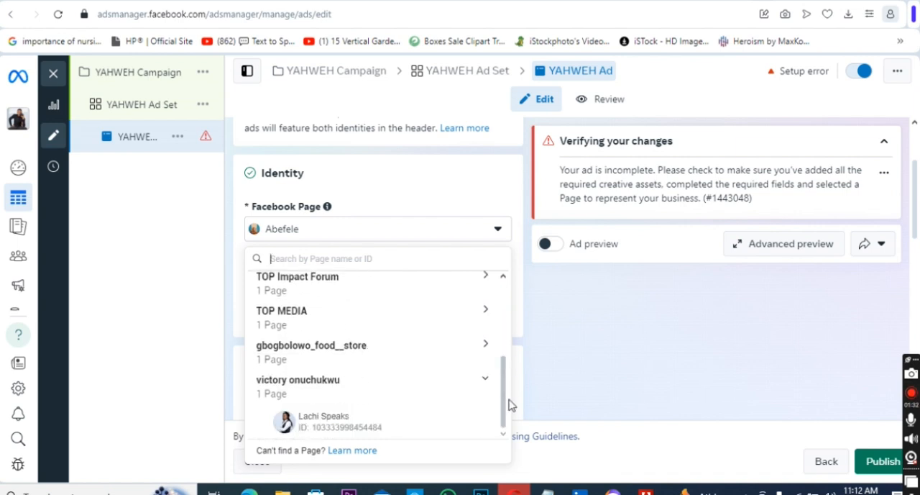
{"action": "left_click", "coordinate": [358, 427]}
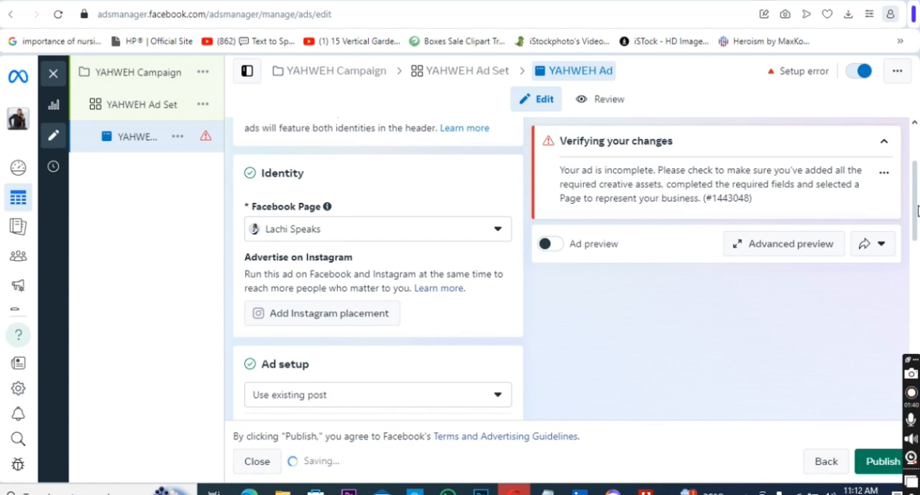
Open the choices for the ad setup method, above the multi-advertiser ads option.
{"action": "left_click_drag", "start_coordinate": [919, 210], "coordinate": [919, 223]}
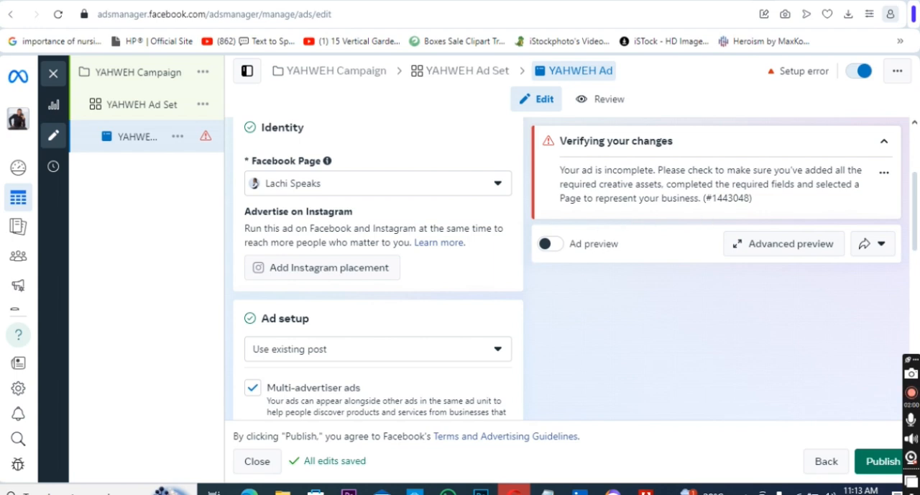
{"action": "scroll", "coordinate": [378, 269], "scroll_direction": "down", "scroll_amount": 4}
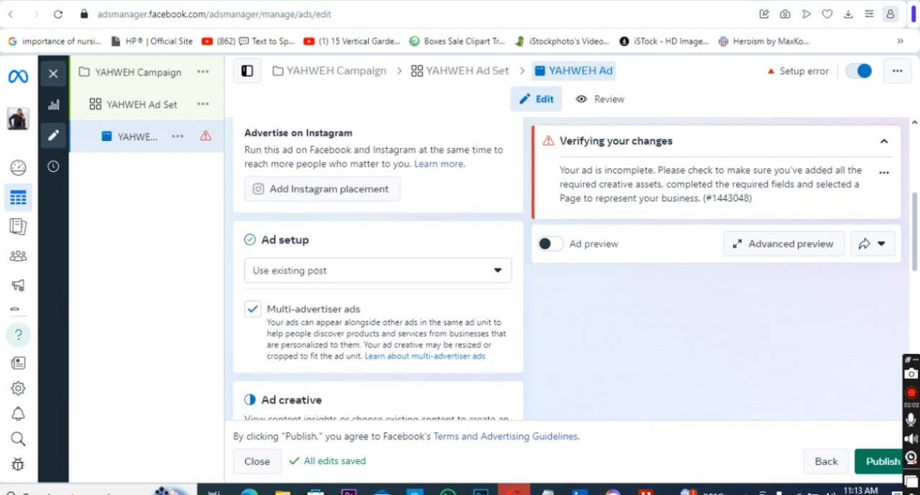
{"action": "left_click_drag", "start_coordinate": [915, 245], "coordinate": [915, 250]}
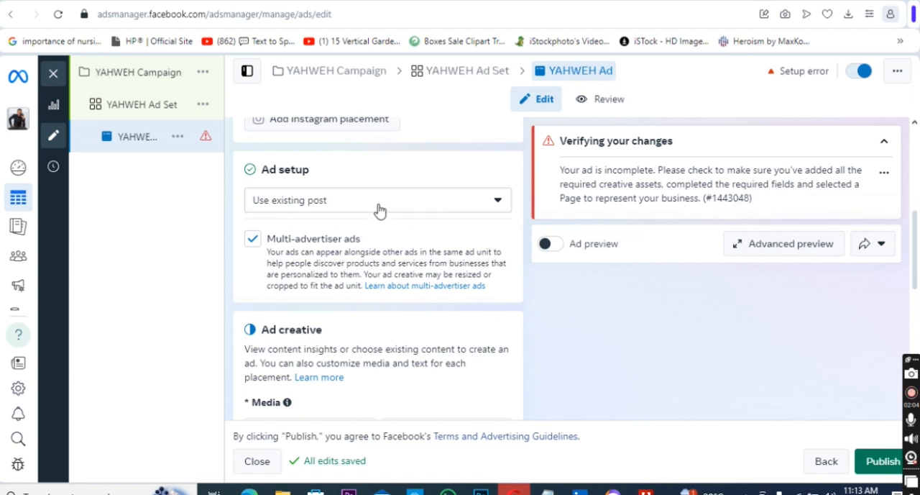
{"action": "left_click", "coordinate": [498, 206]}
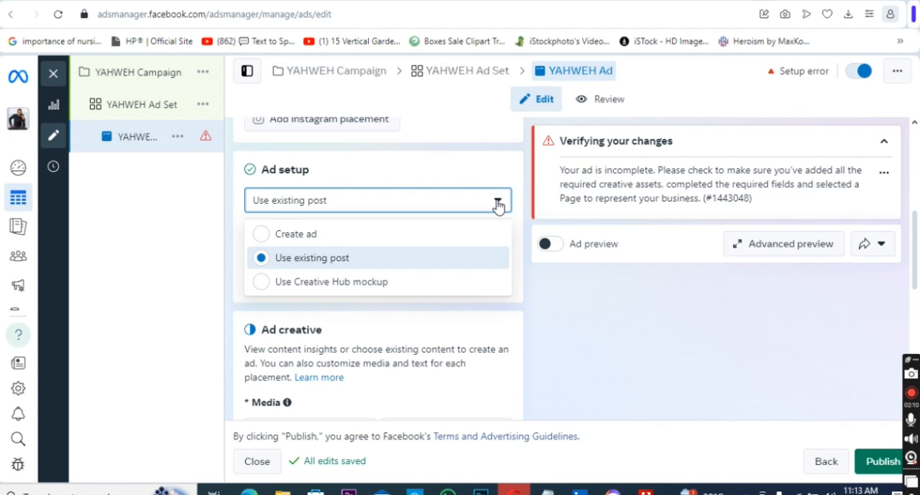
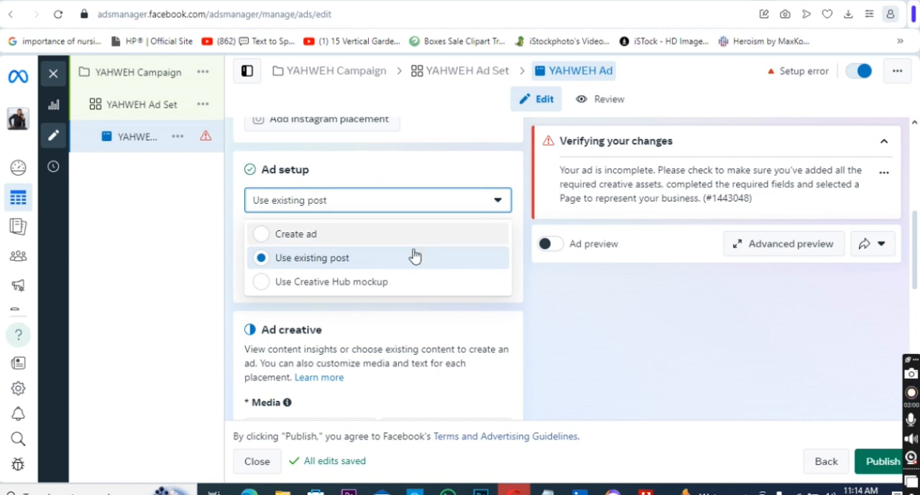
Set the ad setup method to Use existing post and clear the multi-advertiser ads option.
{"action": "left_click", "coordinate": [376, 263]}
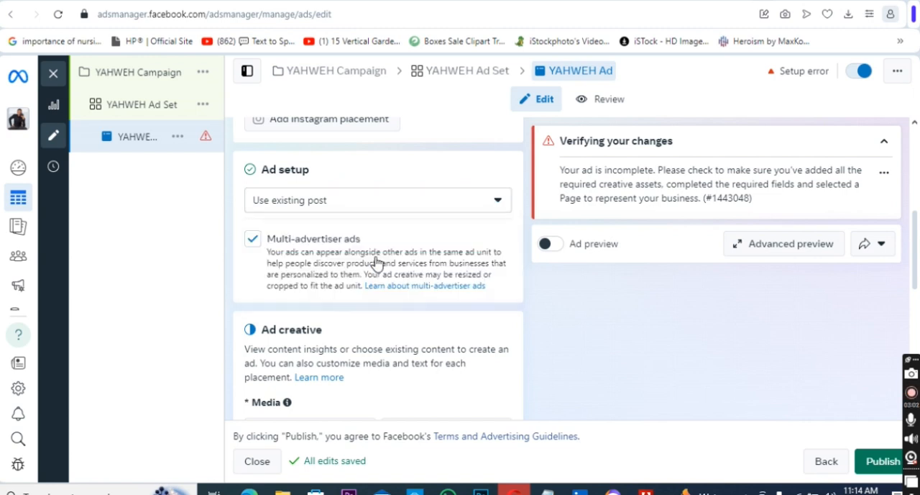
{"action": "left_click", "coordinate": [252, 239]}
Select the Facebook photo post beginning "ANTICIPATE!! YAHWEH DROPS" from Aug 10, 2024 as the ad's media.
{"action": "scroll", "coordinate": [918, 248], "scroll_direction": "down", "scroll_amount": 1}
{"action": "left_click_drag", "start_coordinate": [918, 248], "coordinate": [917, 282]}
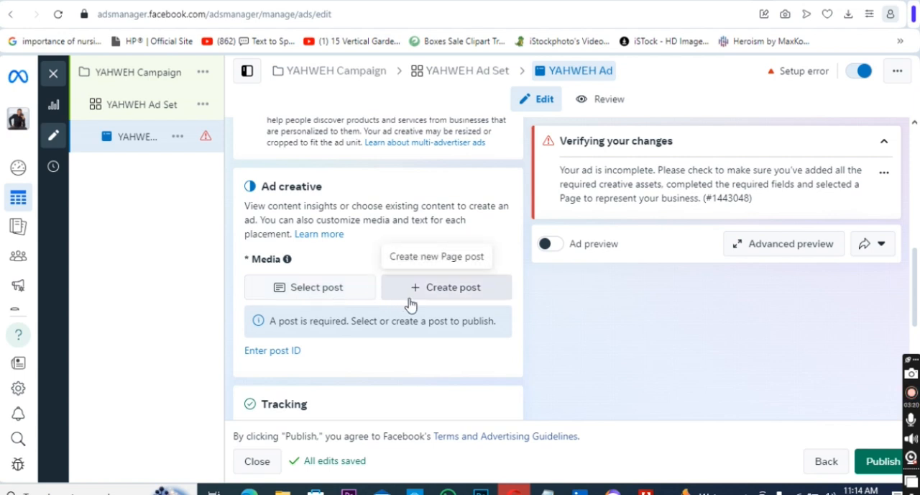
{"action": "left_click", "coordinate": [316, 287]}
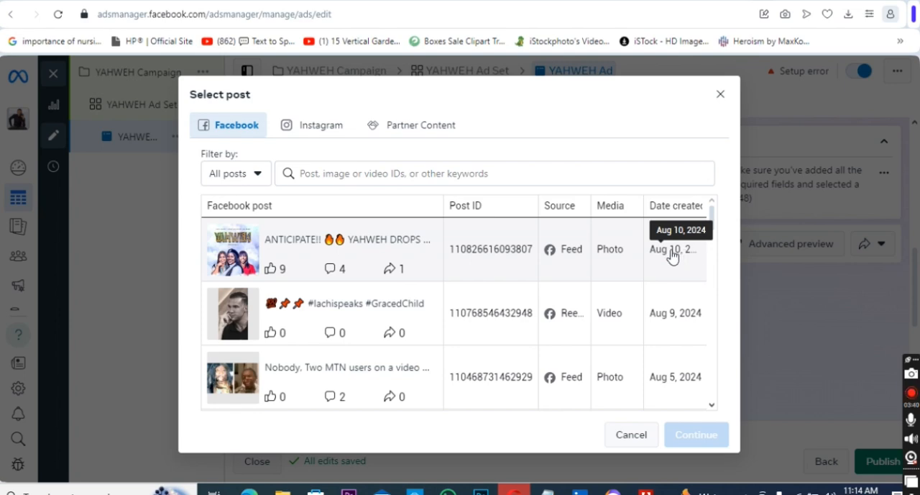
{"action": "left_click", "coordinate": [326, 244]}
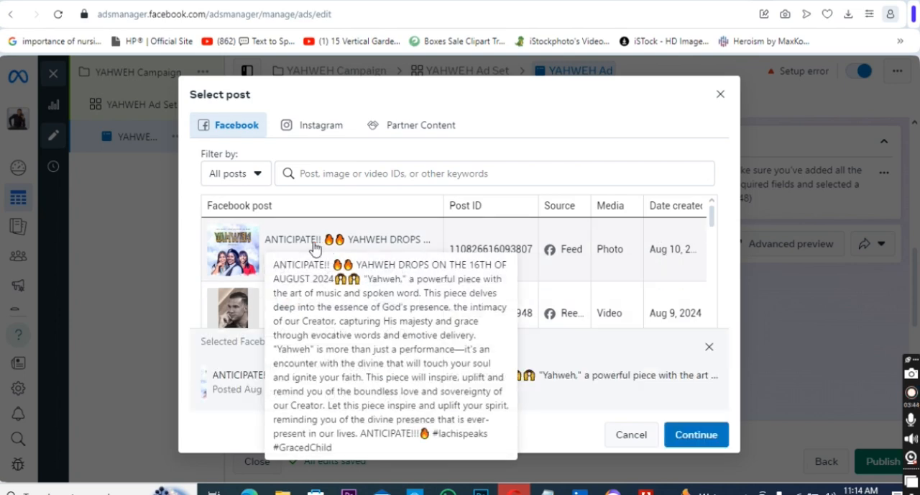
{"action": "left_click", "coordinate": [694, 439]}
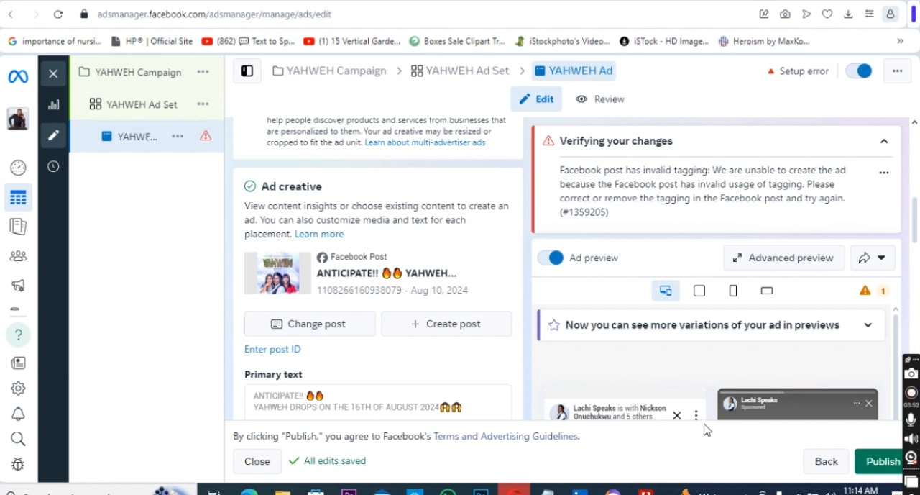
Review the selected post's primary text and the AI-generated text variations below it.
{"action": "left_click_drag", "start_coordinate": [918, 225], "coordinate": [918, 238]}
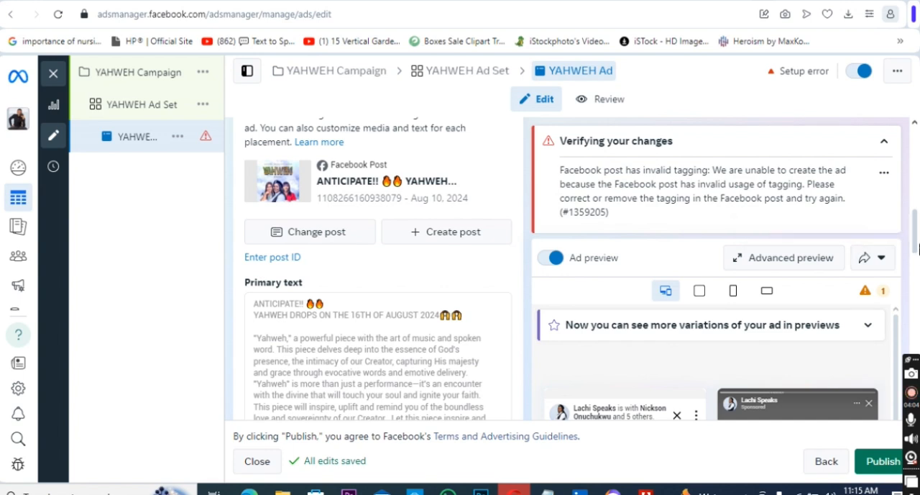
{"action": "scroll", "coordinate": [377, 288], "scroll_direction": "down", "scroll_amount": 5}
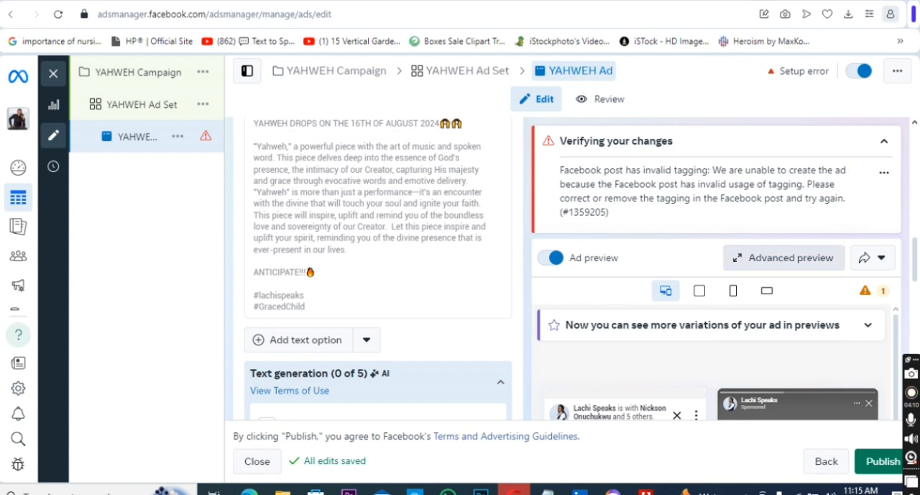
{"action": "scroll", "coordinate": [917, 269], "scroll_direction": "down", "scroll_amount": 3}
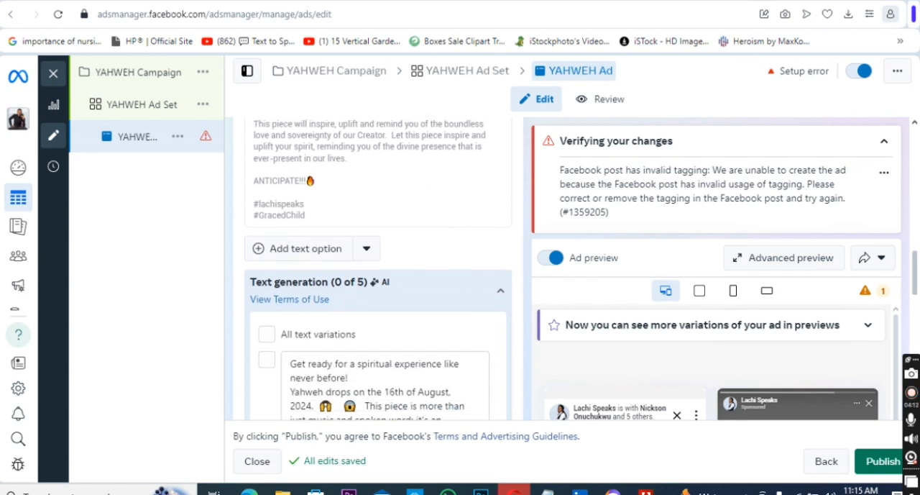
{"action": "scroll", "coordinate": [378, 268], "scroll_direction": "down", "scroll_amount": 2}
{"action": "scroll", "coordinate": [378, 268], "scroll_direction": "down", "scroll_amount": 2}
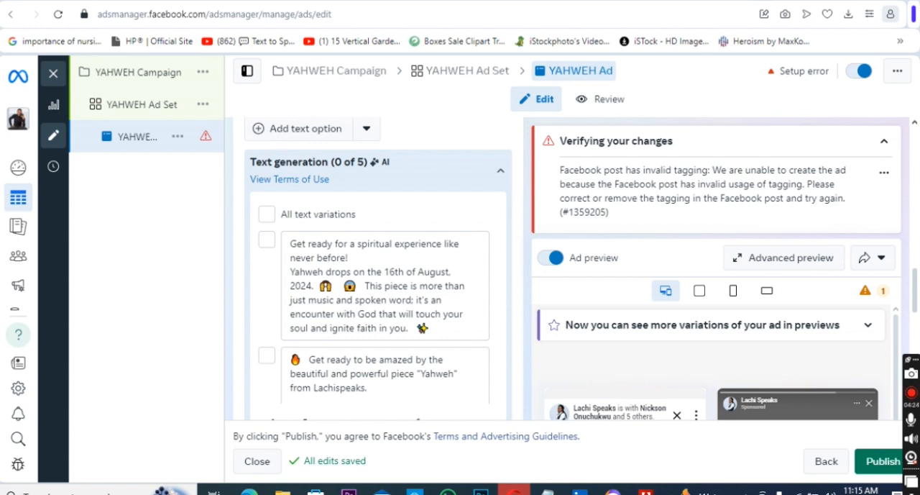
{"action": "scroll", "coordinate": [378, 266], "scroll_direction": "down", "scroll_amount": 3}
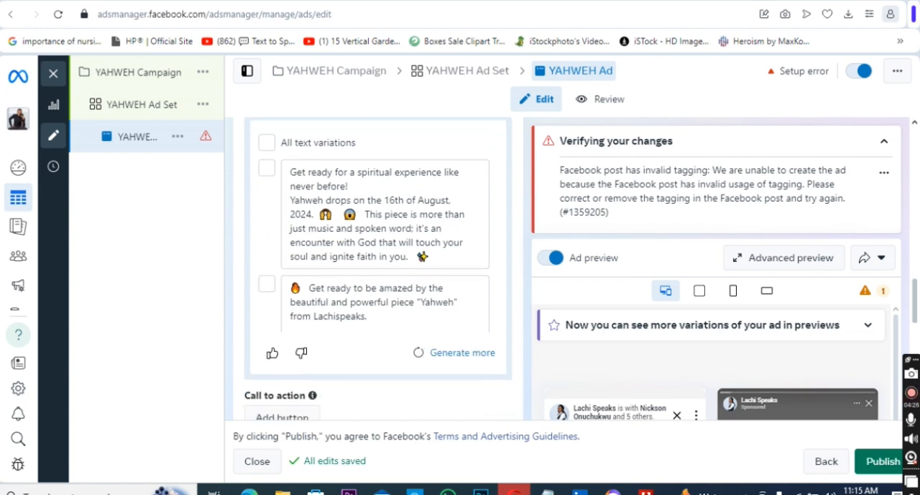
{"action": "left_click", "coordinate": [910, 396]}
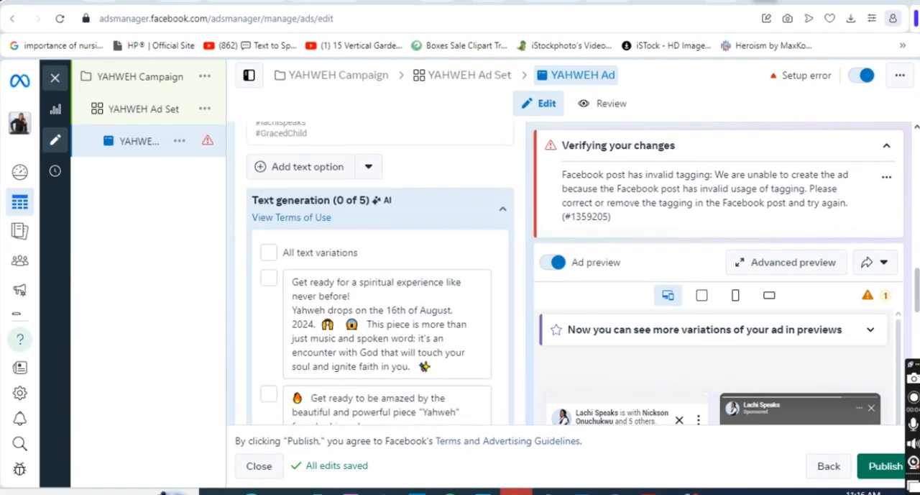
{"action": "scroll", "coordinate": [378, 266], "scroll_direction": "down", "scroll_amount": 1}
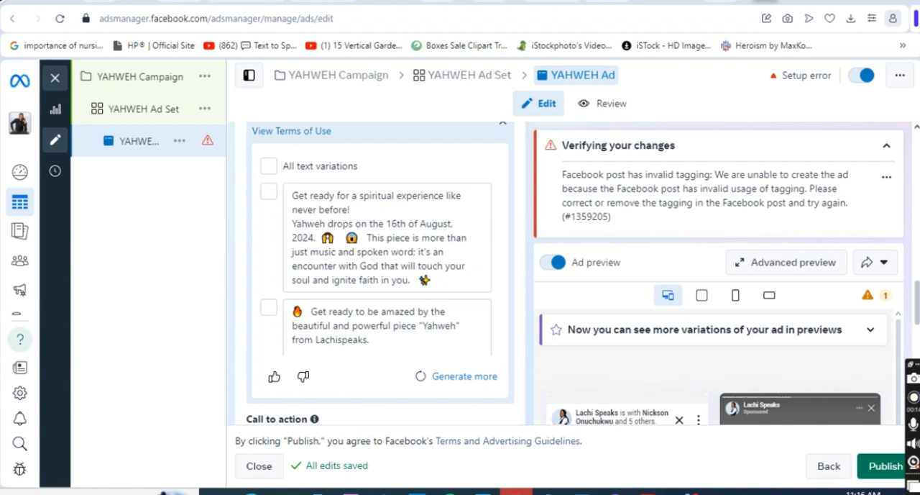
{"action": "scroll", "coordinate": [380, 273], "scroll_direction": "down", "scroll_amount": 1}
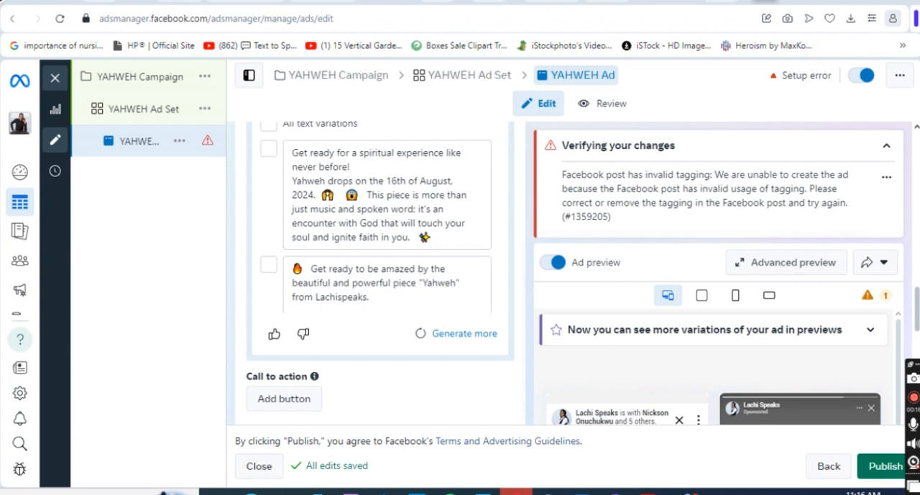
Look through the available call-to-action types for the post, and leave without adding one.
{"action": "scroll", "coordinate": [381, 273], "scroll_direction": "down", "scroll_amount": 1}
{"action": "scroll", "coordinate": [380, 273], "scroll_direction": "down", "scroll_amount": 1}
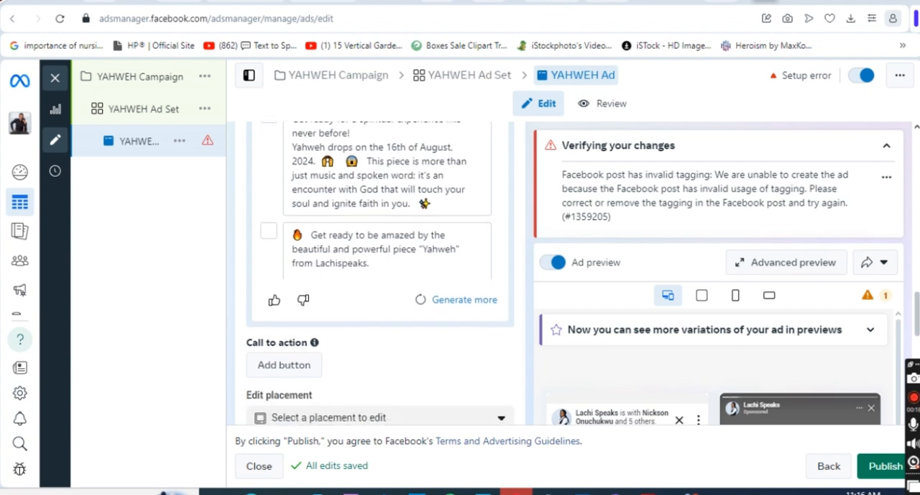
{"action": "scroll", "coordinate": [380, 273], "scroll_direction": "down", "scroll_amount": 3}
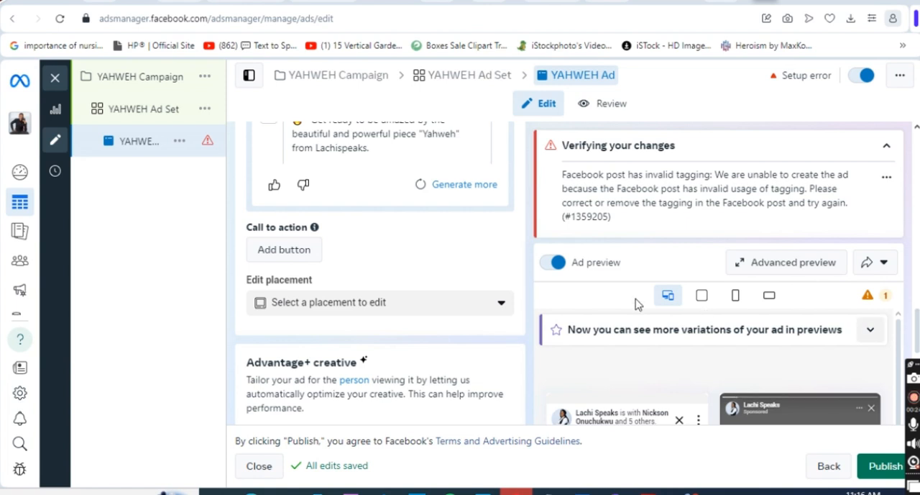
{"action": "left_click", "coordinate": [295, 266]}
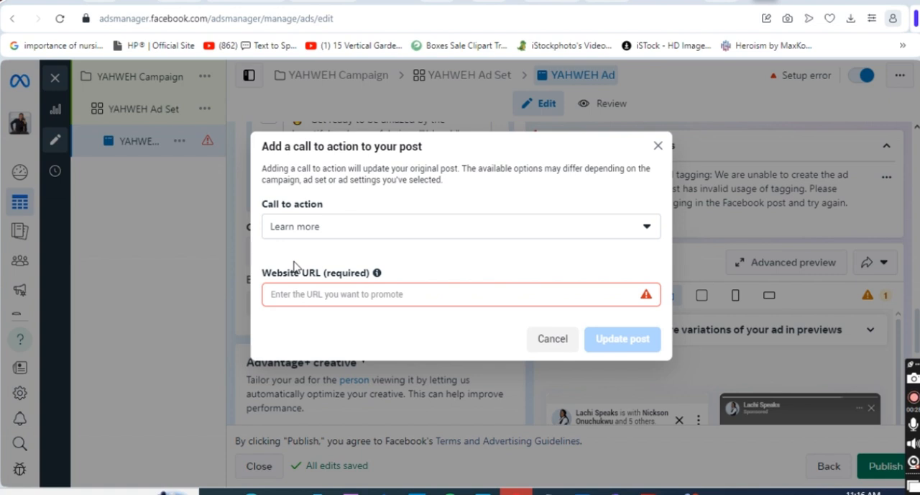
{"action": "left_click", "coordinate": [596, 227]}
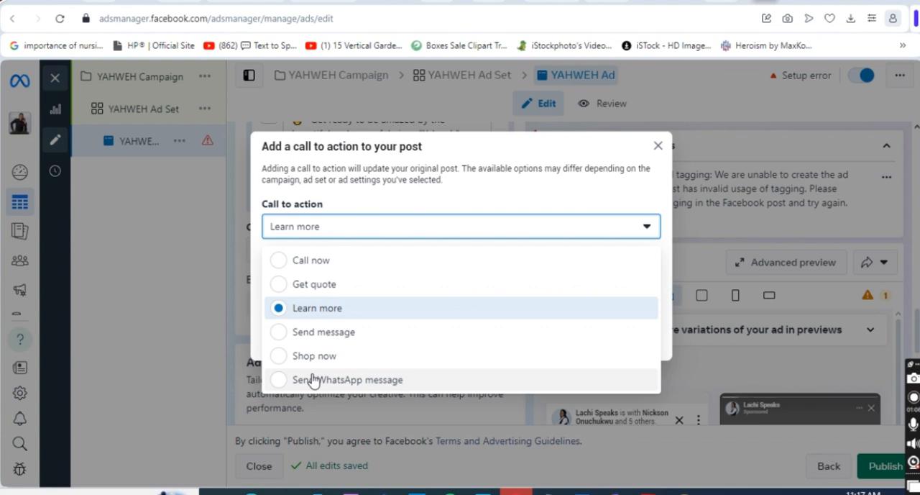
{"action": "left_click", "coordinate": [660, 148]}
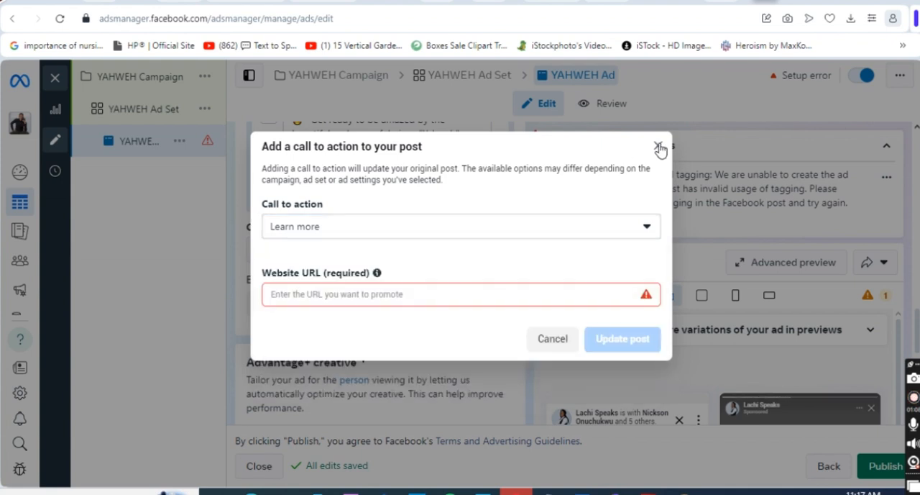
{"action": "left_click", "coordinate": [659, 148]}
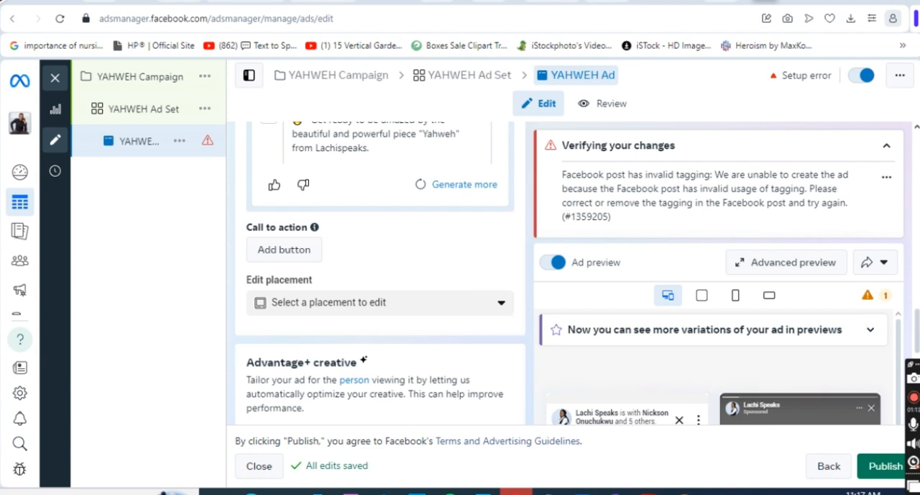
Examine the ad's placement editing, Advantage+ creative enhancements and tracking sections.
{"action": "scroll", "coordinate": [575, 273], "scroll_direction": "down", "scroll_amount": 2}
{"action": "scroll", "coordinate": [575, 273], "scroll_direction": "down", "scroll_amount": 1}
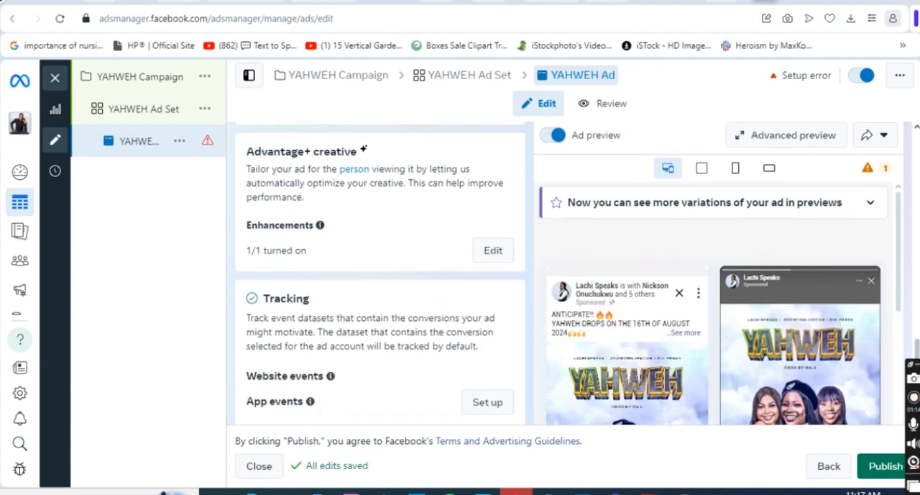
{"action": "scroll", "coordinate": [913, 337], "scroll_direction": "up", "scroll_amount": 3}
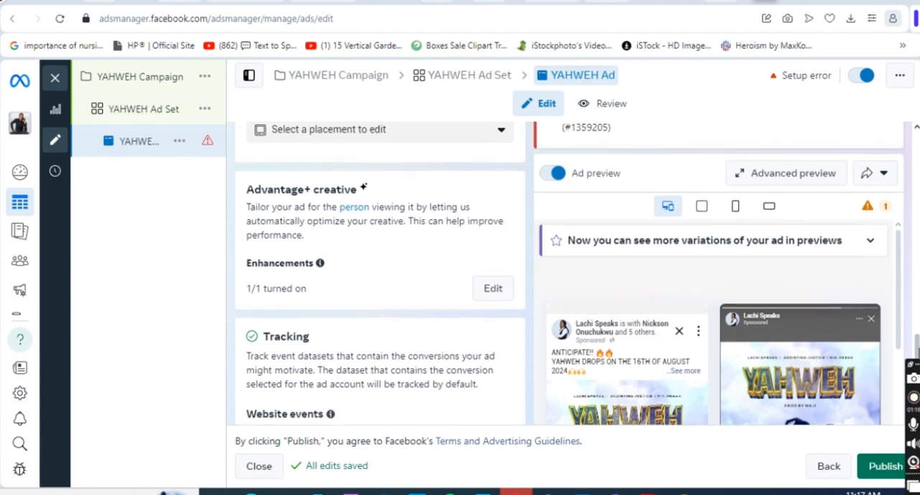
{"action": "scroll", "coordinate": [913, 336], "scroll_direction": "down", "scroll_amount": 3}
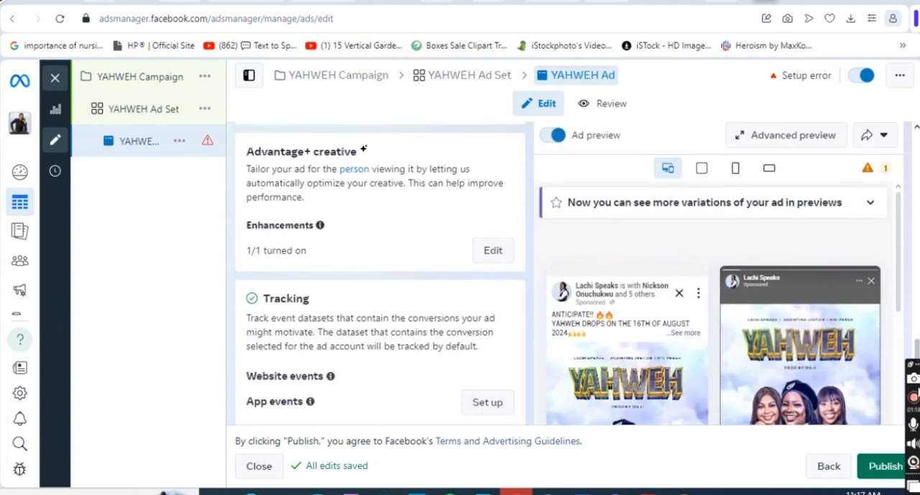
{"action": "scroll", "coordinate": [915, 337], "scroll_direction": "up", "scroll_amount": 3}
{"action": "scroll", "coordinate": [915, 337], "scroll_direction": "down", "scroll_amount": 3}
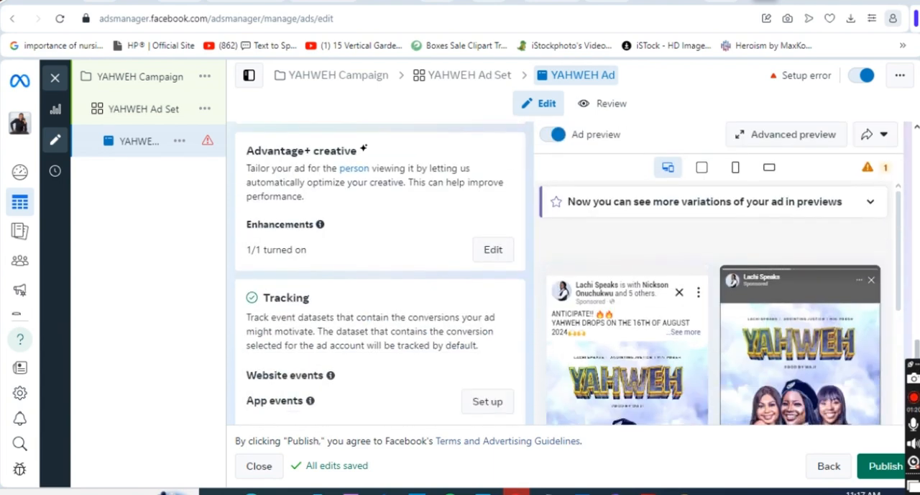
{"action": "scroll", "coordinate": [916, 302], "scroll_direction": "up", "scroll_amount": 3}
{"action": "scroll", "coordinate": [916, 284], "scroll_direction": "down", "scroll_amount": 3}
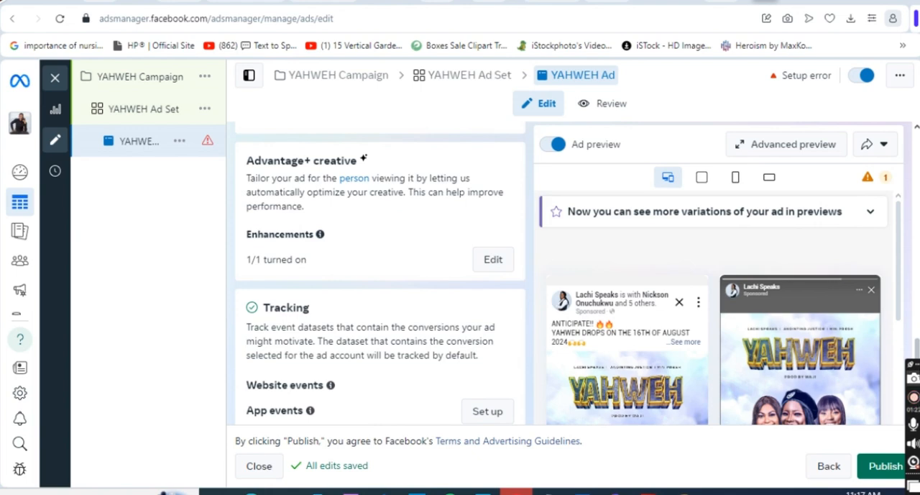
{"action": "scroll", "coordinate": [916, 302], "scroll_direction": "up", "scroll_amount": 3}
{"action": "scroll", "coordinate": [883, 442], "scroll_direction": "down", "scroll_amount": 5}
{"action": "scroll", "coordinate": [743, 326], "scroll_direction": "up", "scroll_amount": 5}
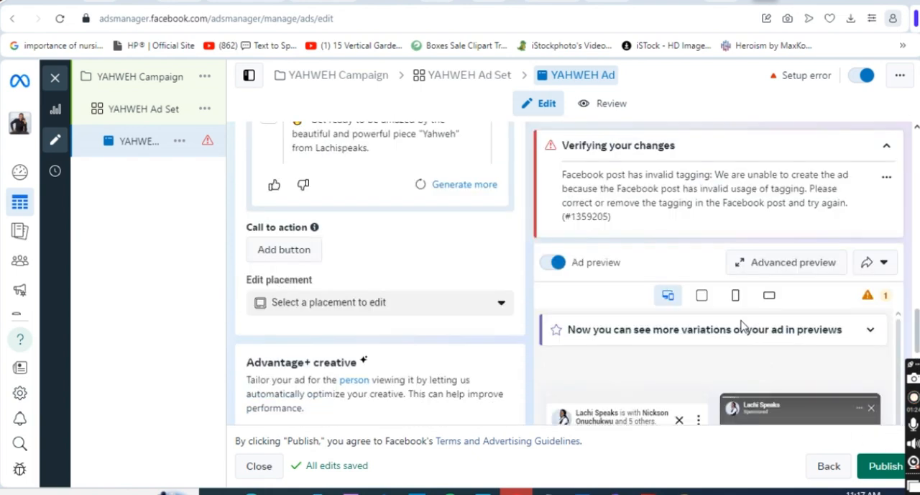
Examine the previews of the YAHWEH ad across its placements, along with the tracking and URL parameter settings.
{"action": "scroll", "coordinate": [907, 389], "scroll_direction": "down", "scroll_amount": 5}
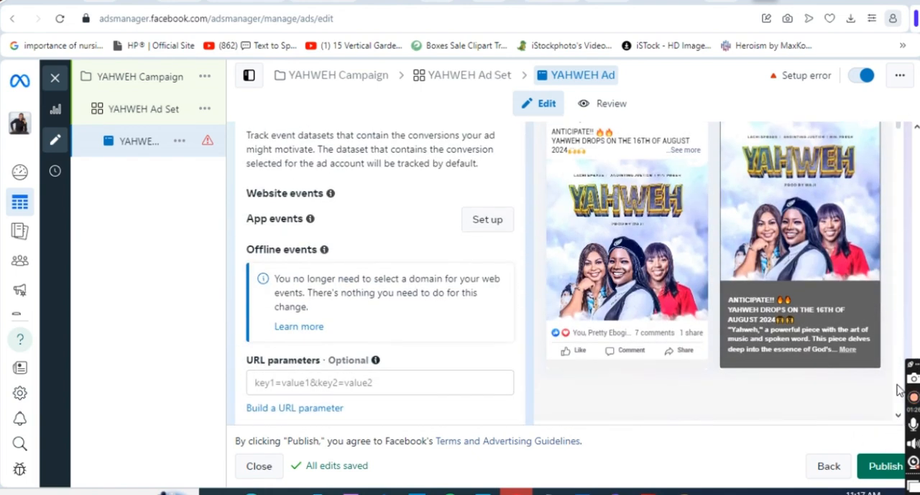
{"action": "scroll", "coordinate": [903, 140], "scroll_direction": "down", "scroll_amount": 2}
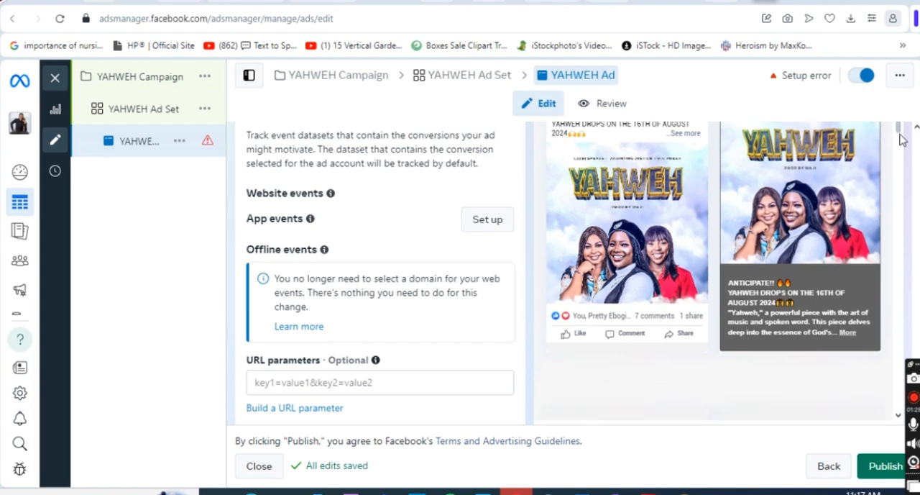
{"action": "scroll", "coordinate": [903, 128], "scroll_direction": "up", "scroll_amount": 1}
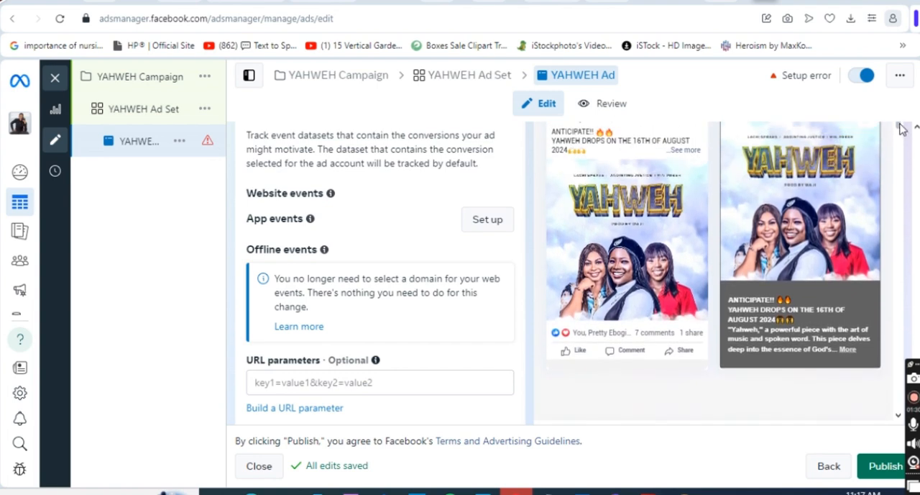
{"action": "scroll", "coordinate": [900, 141], "scroll_direction": "down", "scroll_amount": 3}
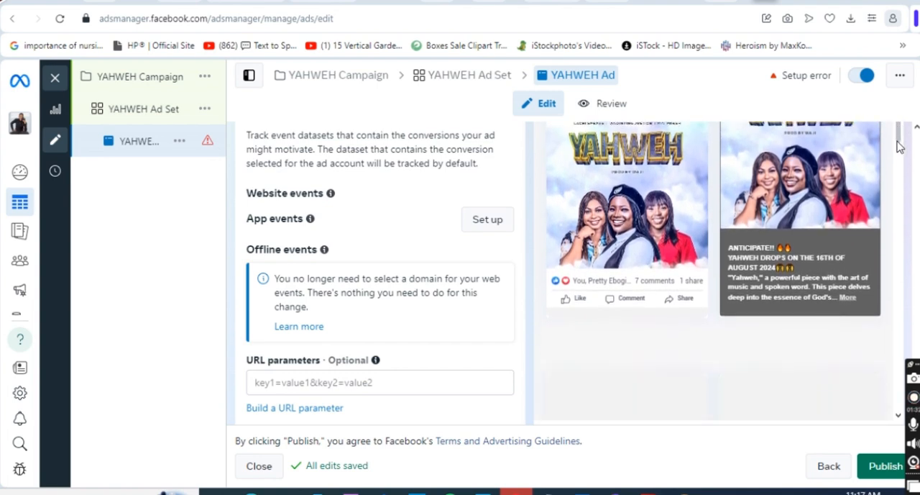
{"action": "scroll", "coordinate": [900, 146], "scroll_direction": "up", "scroll_amount": 6}
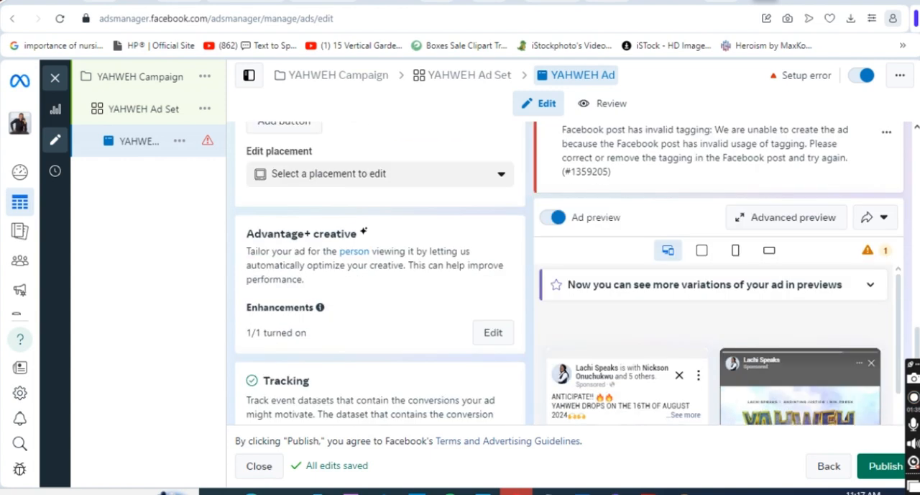
{"action": "scroll", "coordinate": [719, 288], "scroll_direction": "down", "scroll_amount": 5}
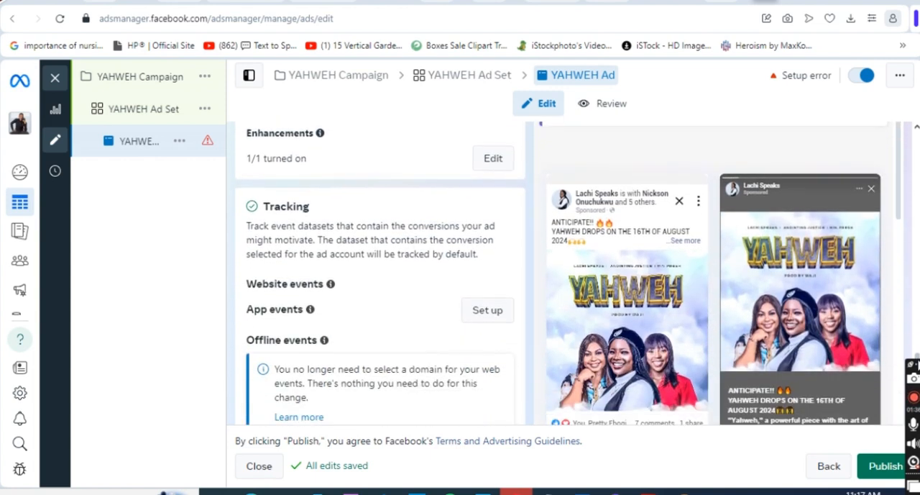
{"action": "scroll", "coordinate": [917, 355], "scroll_direction": "up", "scroll_amount": 2}
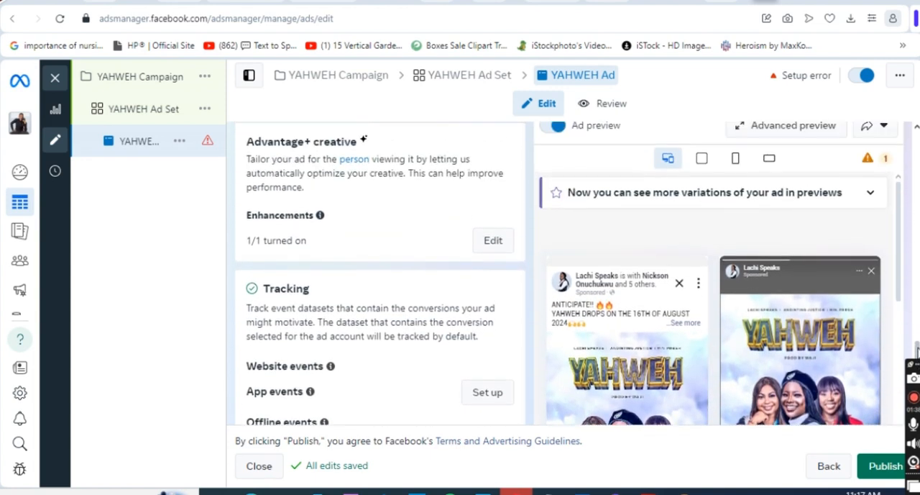
{"action": "scroll", "coordinate": [917, 355], "scroll_direction": "down", "scroll_amount": 1}
{"action": "scroll", "coordinate": [917, 355], "scroll_direction": "up", "scroll_amount": 1}
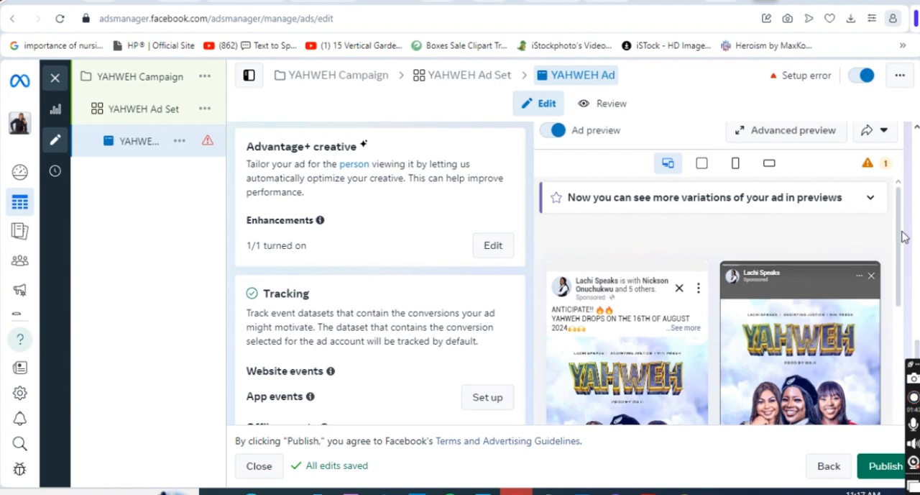
{"action": "left_click_drag", "start_coordinate": [899, 238], "coordinate": [897, 265]}
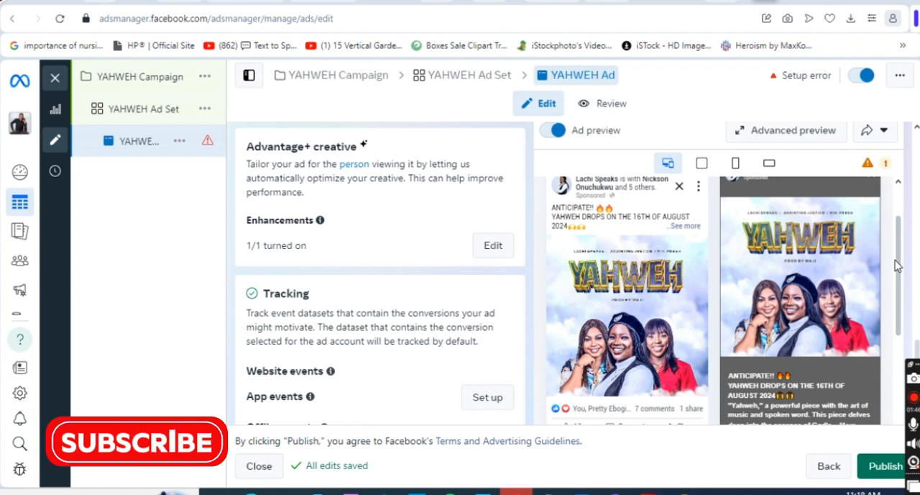
{"action": "mouse_move", "coordinate": [896, 265]}
{"action": "left_mouse_down"}
{"action": "mouse_move", "coordinate": [907, 288]}
{"action": "mouse_move", "coordinate": [903, 257]}
{"action": "left_mouse_up"}
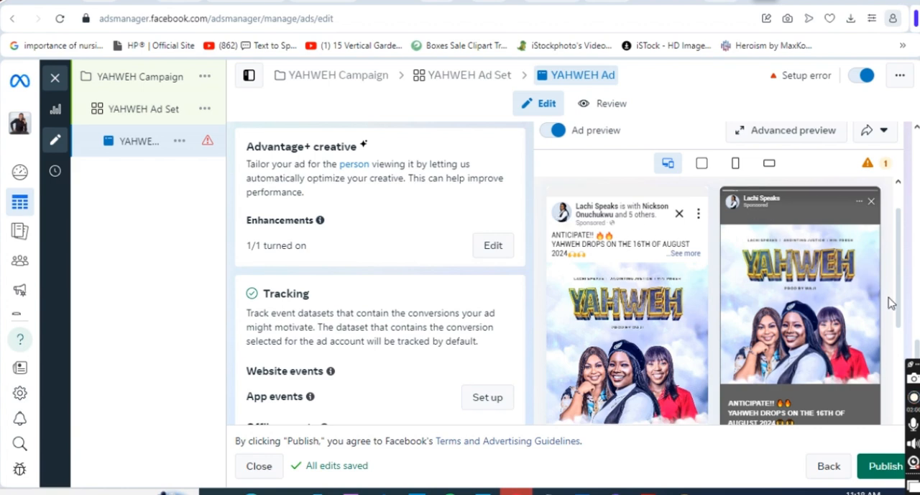
{"action": "left_click_drag", "start_coordinate": [903, 302], "coordinate": [898, 373]}
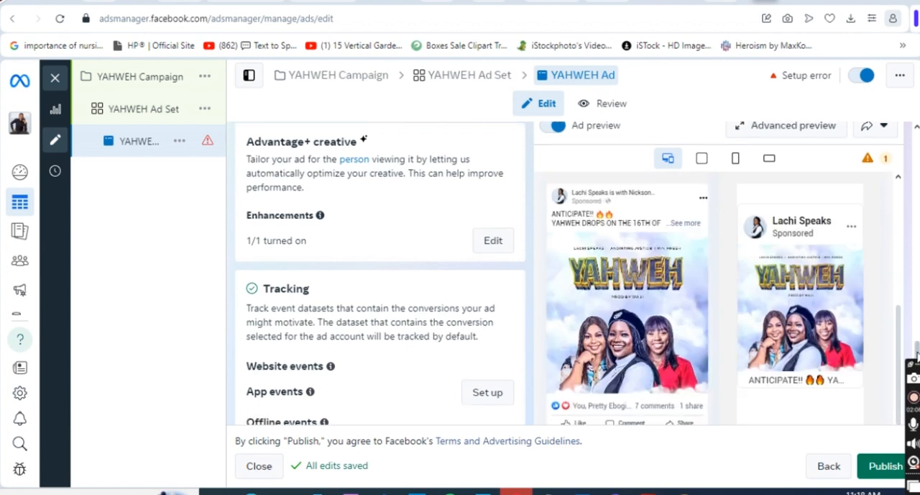
{"action": "scroll", "coordinate": [790, 324], "scroll_direction": "down", "scroll_amount": 3}
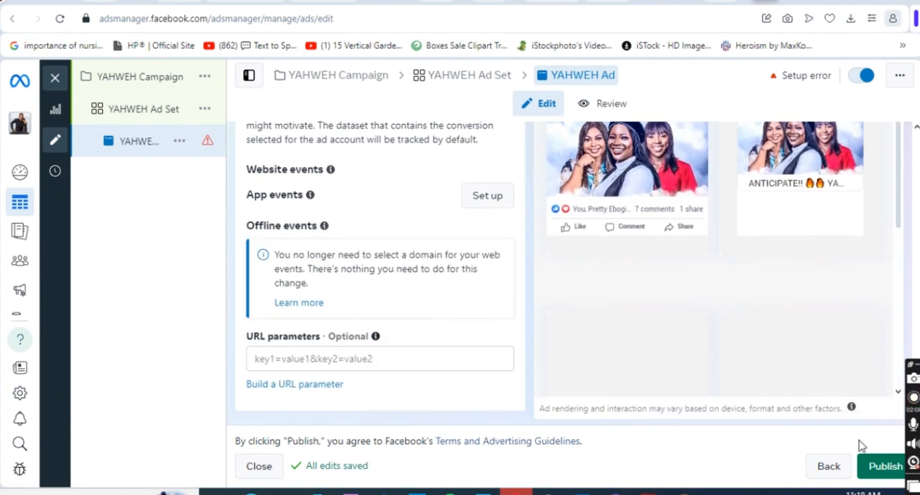